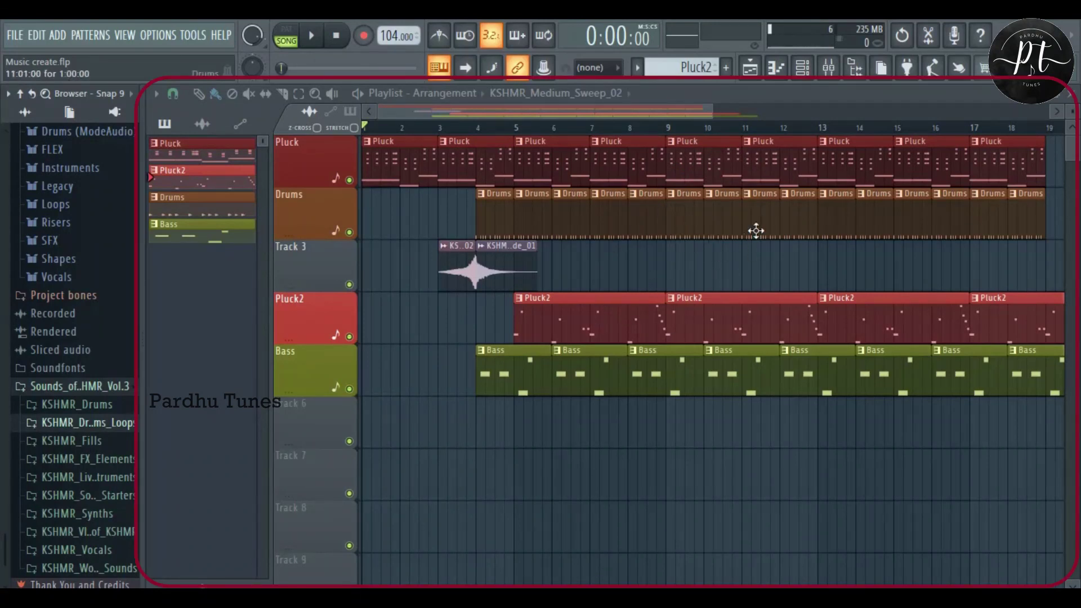
Hide and bring back the playlist window, then scroll through the tracks.
left_click(751, 68)
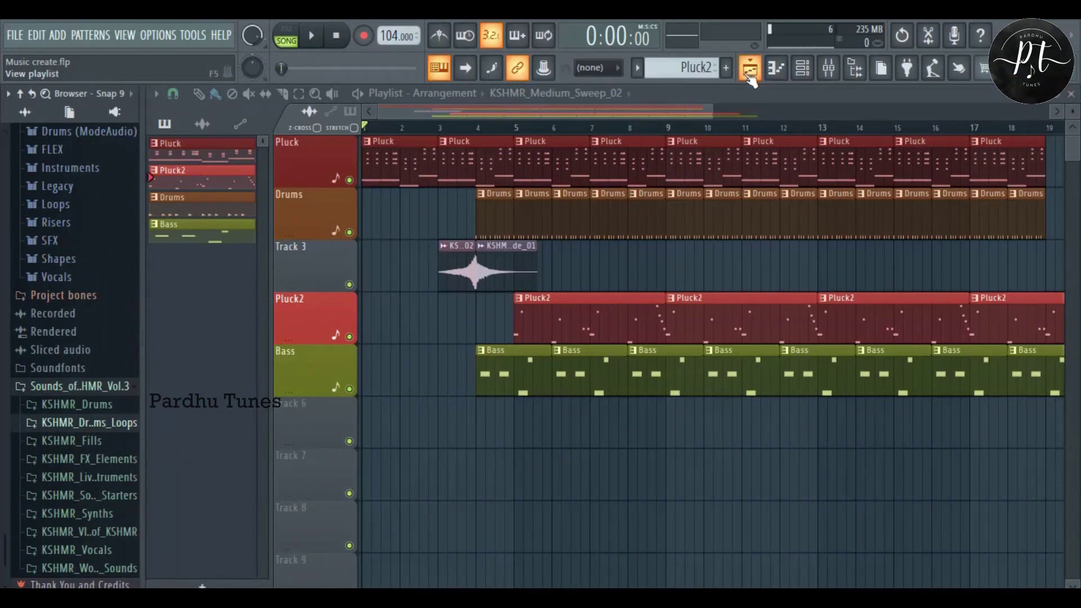
left_click(751, 77)
left_click(750, 77)
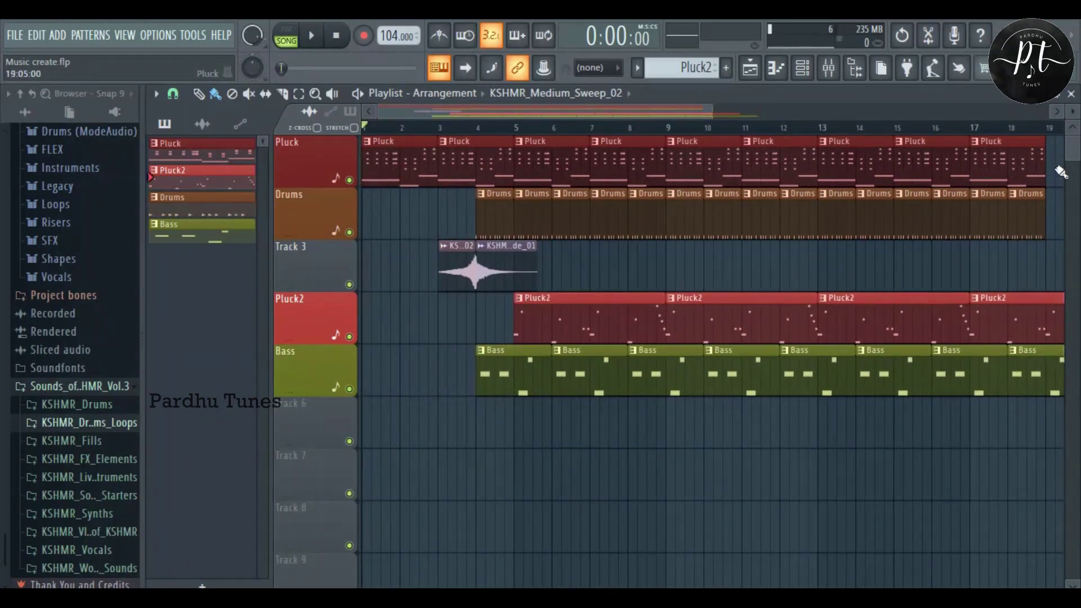
mouse_move(1072, 158)
left_mouse_down()
mouse_move(1069, 181)
mouse_move(1071, 158)
left_mouse_up()
scroll(737, 188, "down", 3)
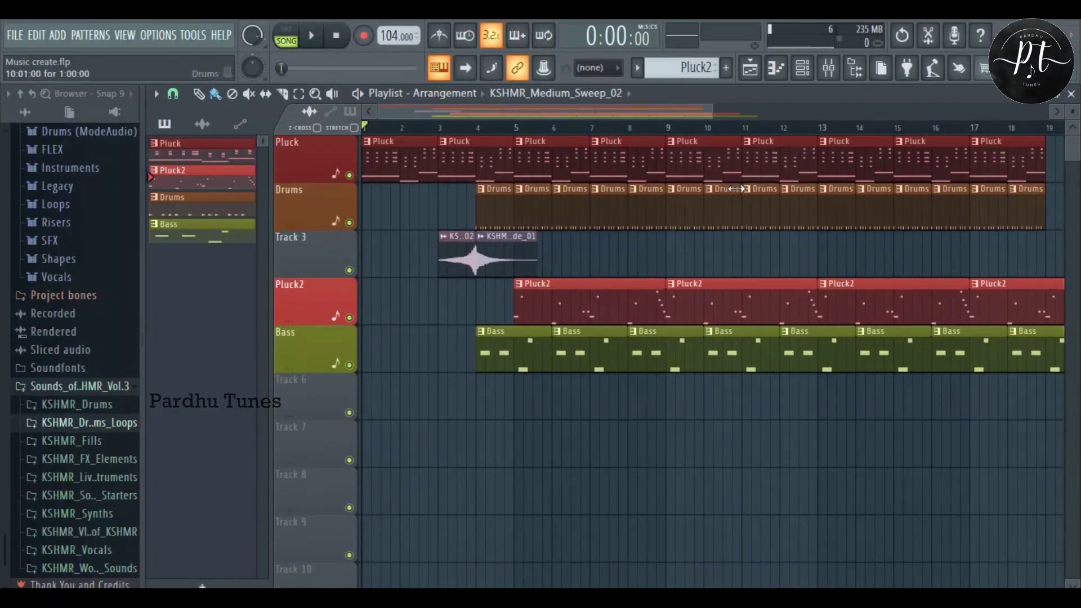
scroll(737, 189, "up", 3)
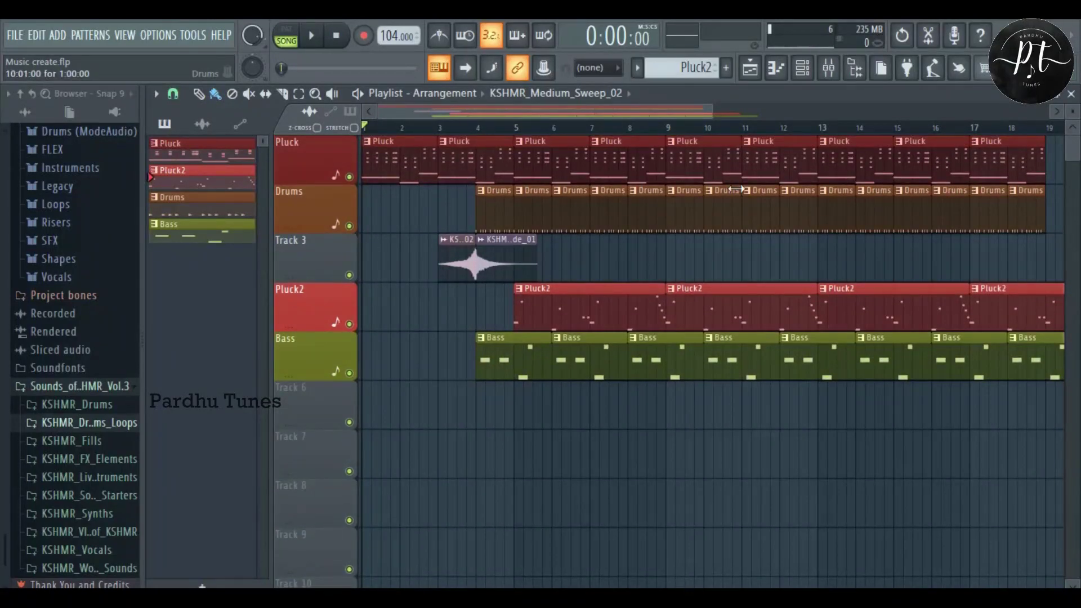
scroll(736, 189, "up", 2)
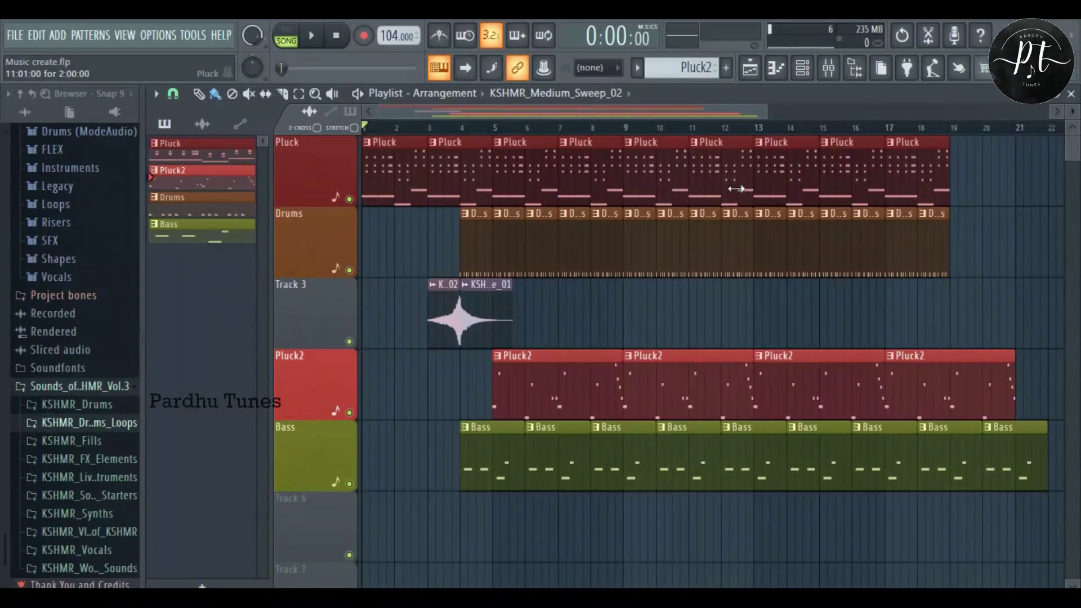
scroll(736, 189, "down", 2)
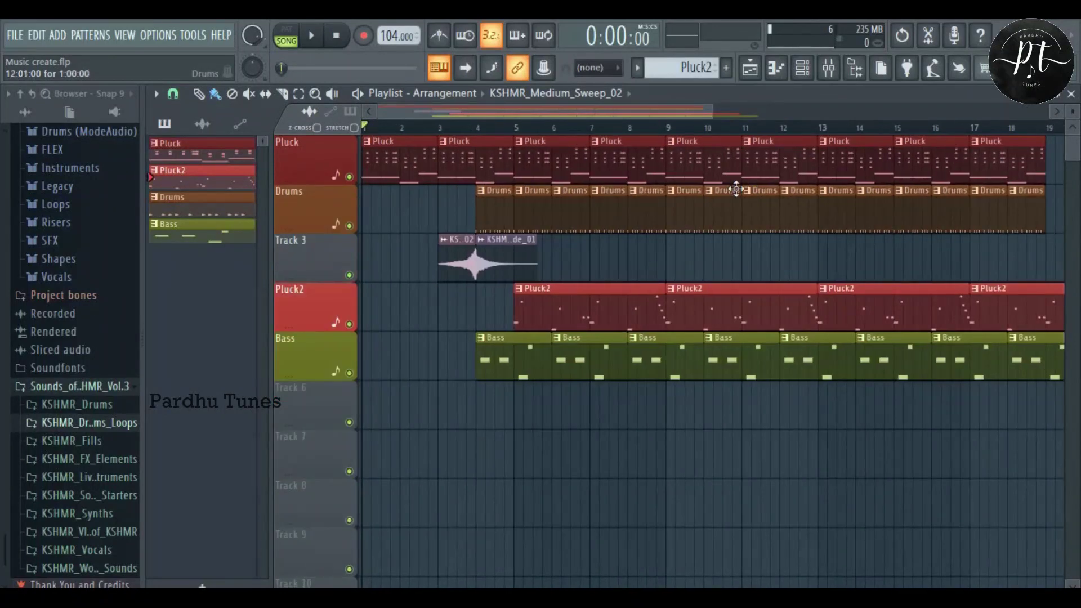
Place three Drums pattern clips on Track 6 just after bar 3.
left_click(636, 68)
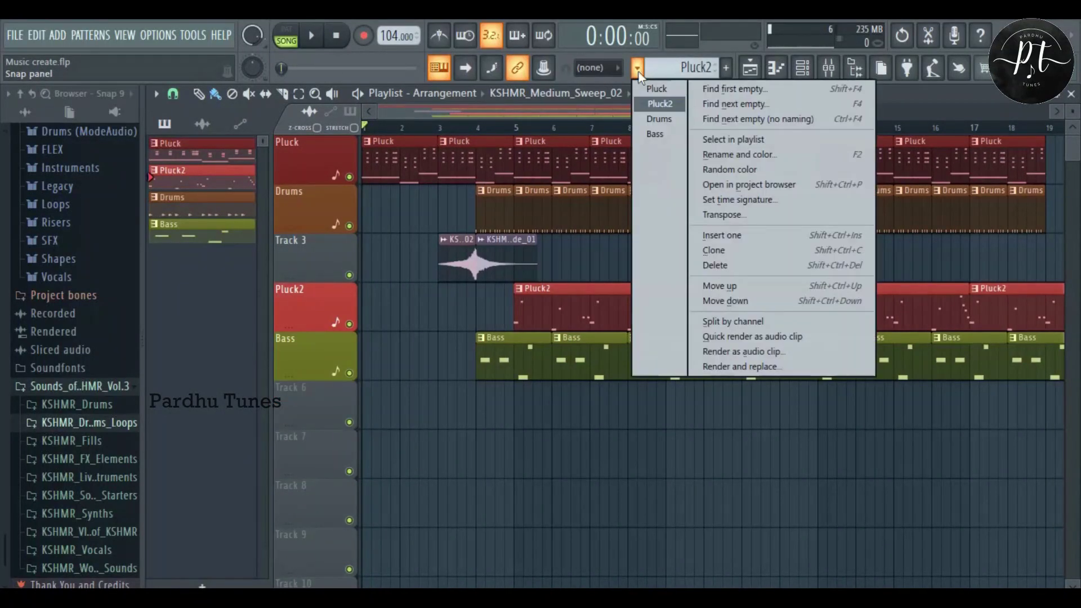
left_click(667, 118)
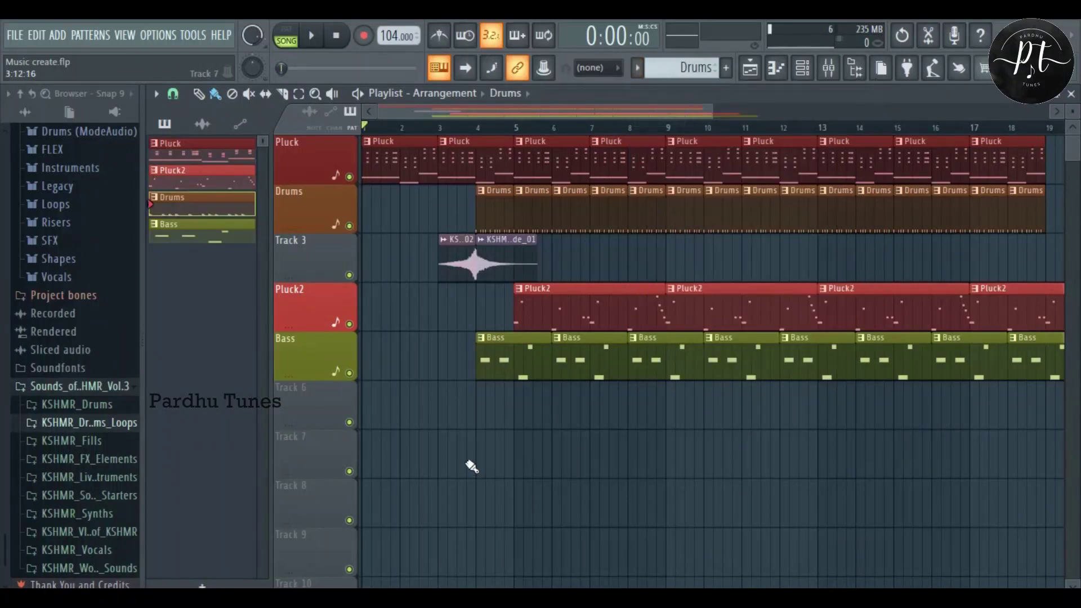
left_click(459, 413)
left_click(507, 417)
left_click(548, 418)
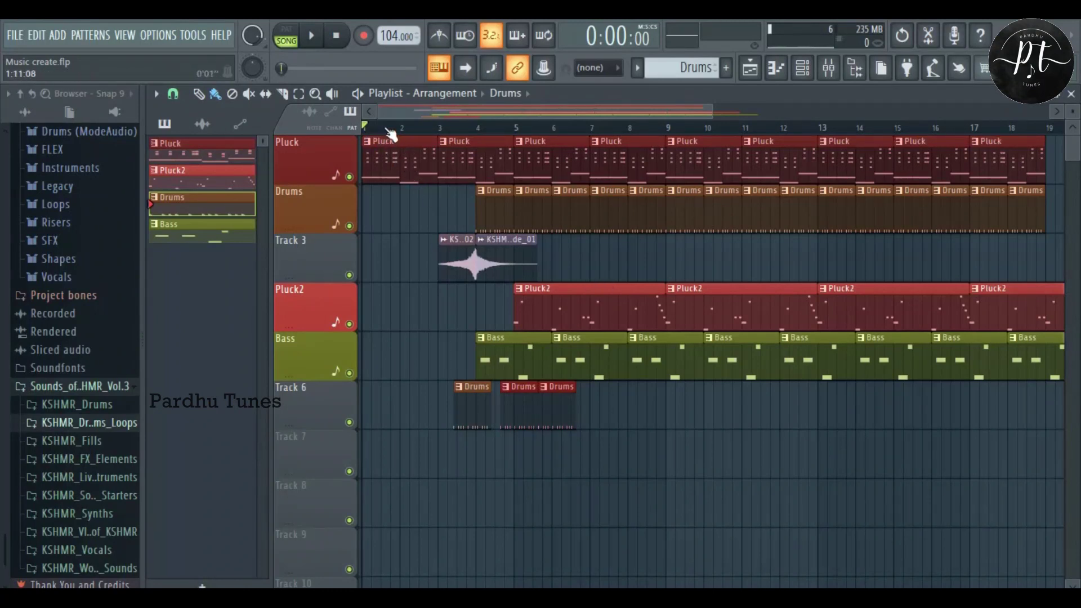
mouse_move(370, 132)
left_mouse_down()
mouse_move(523, 128)
mouse_move(368, 145)
left_mouse_up()
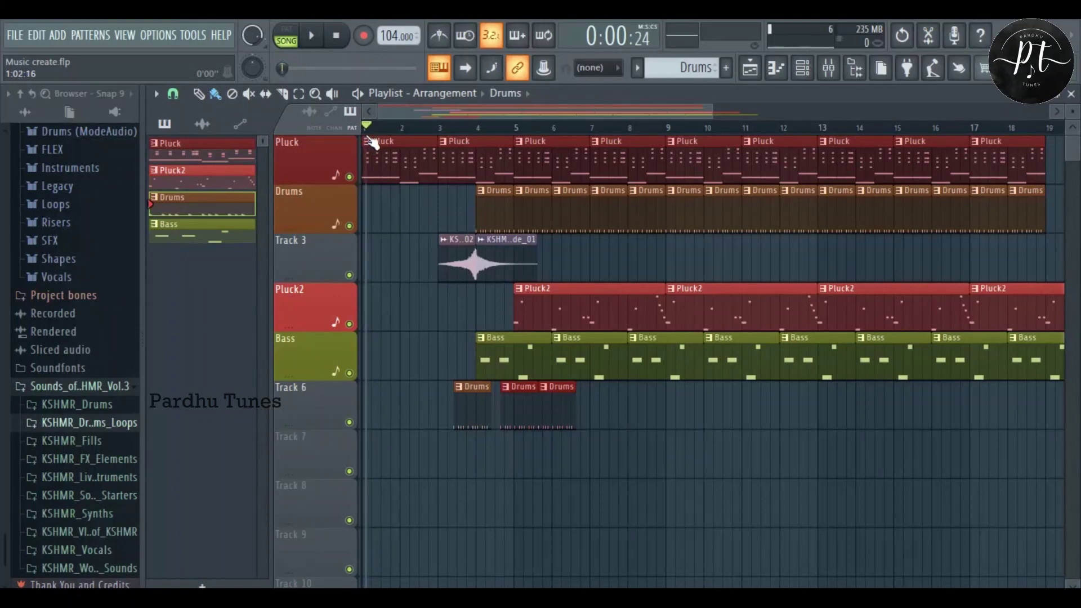
key("space")
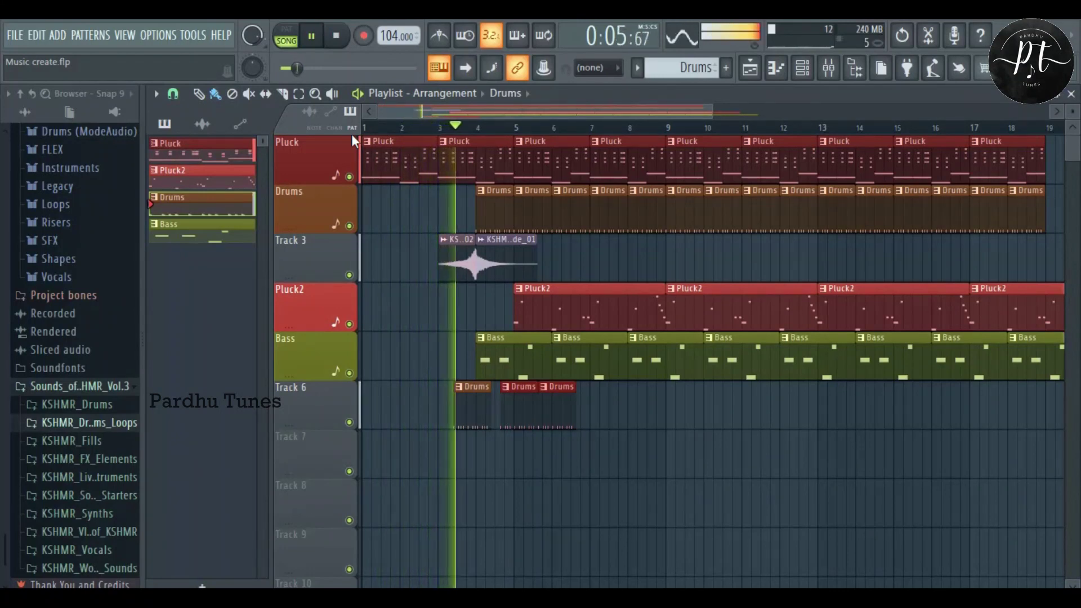
key("space")
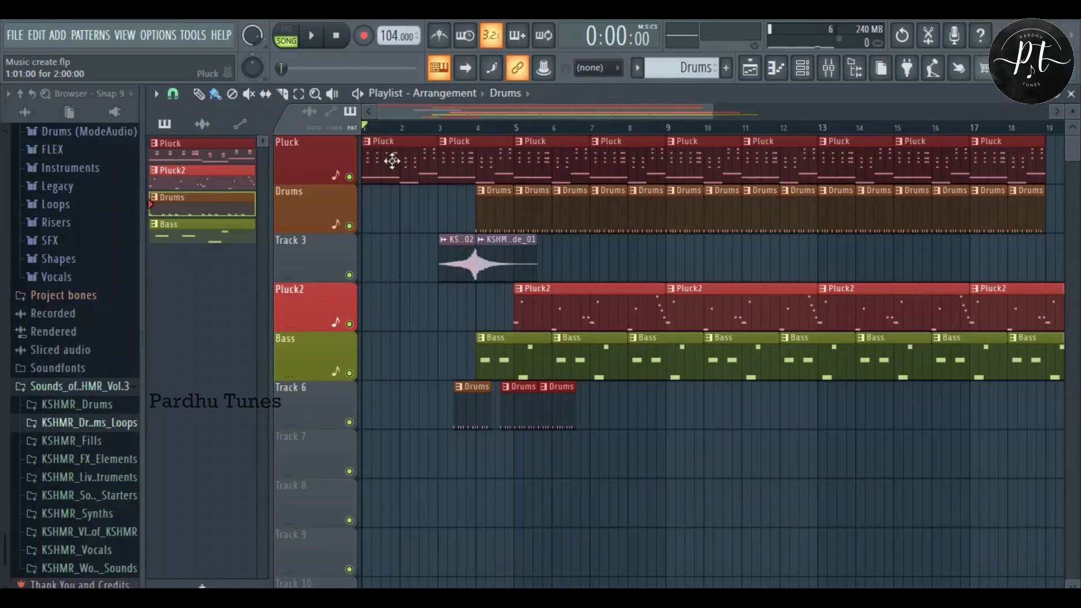
scroll(393, 161, "up", 6)
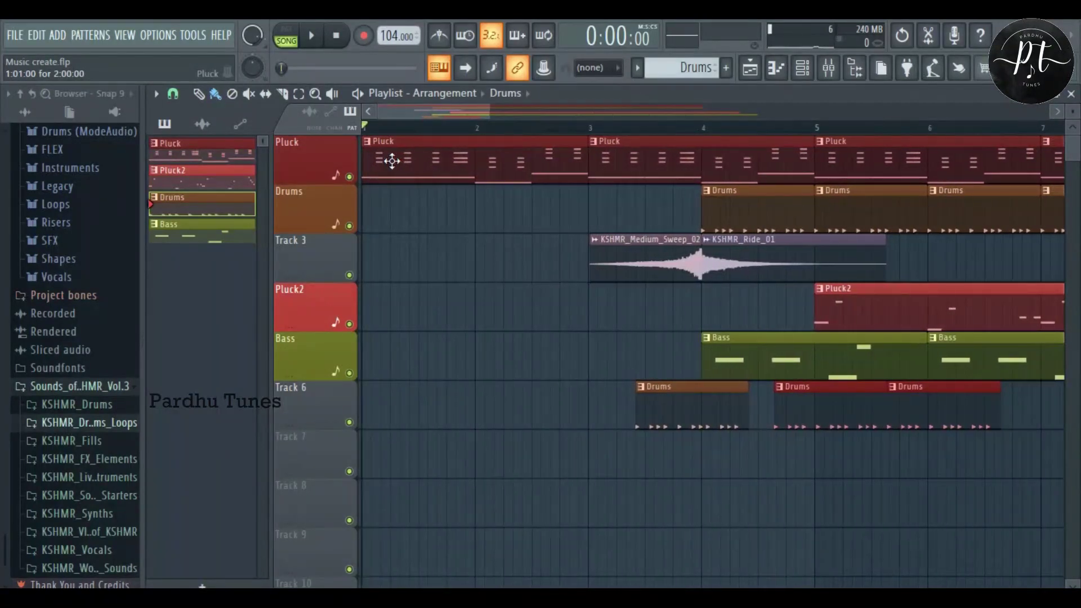
scroll(393, 161, "up", 4)
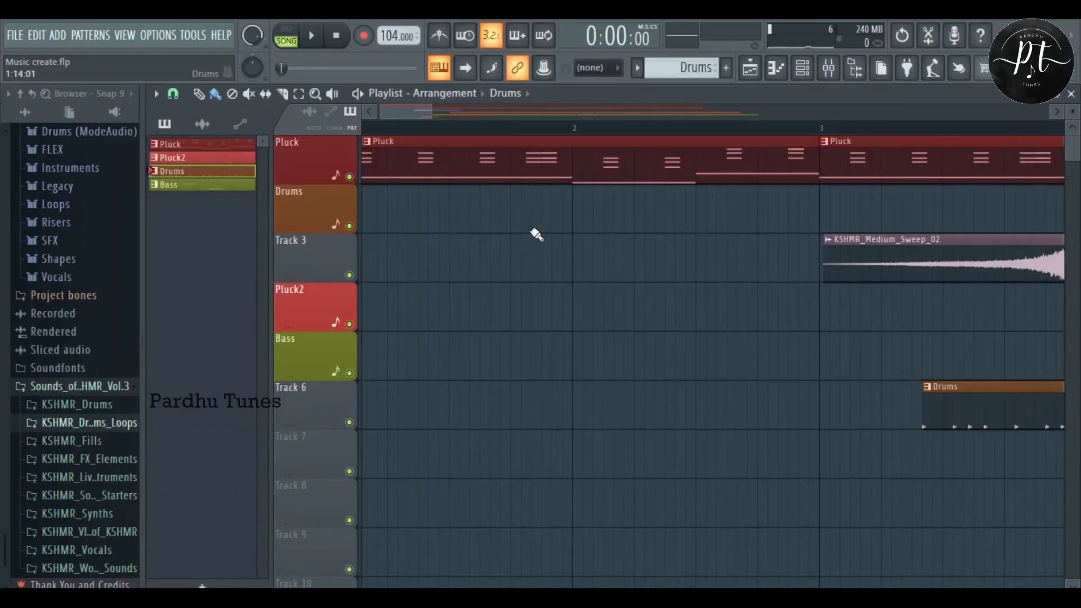
scroll(465, 246, "up", 1)
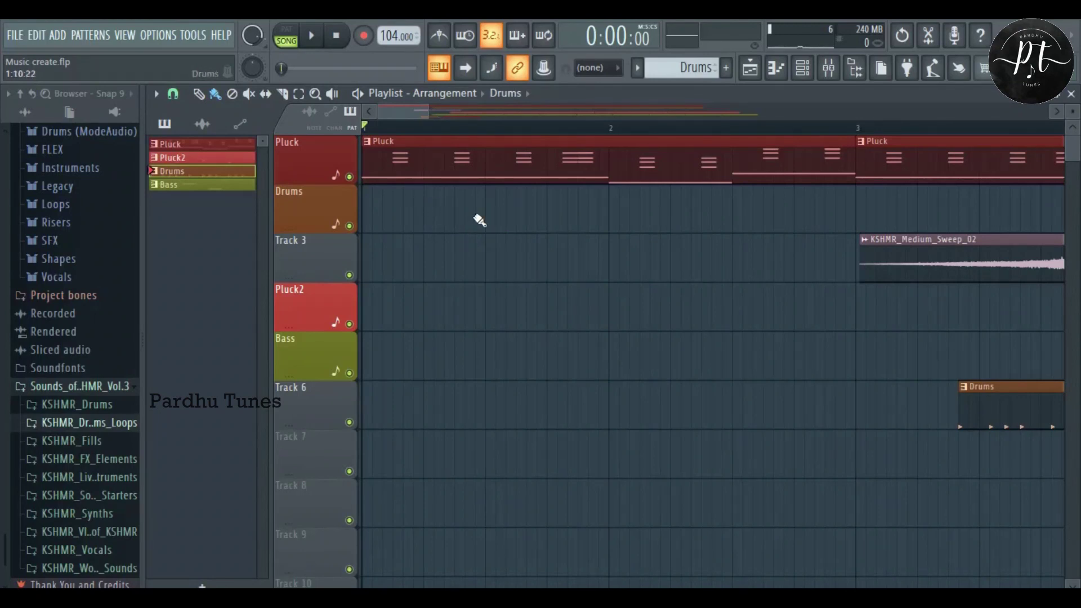
scroll(582, 258, "down", 2)
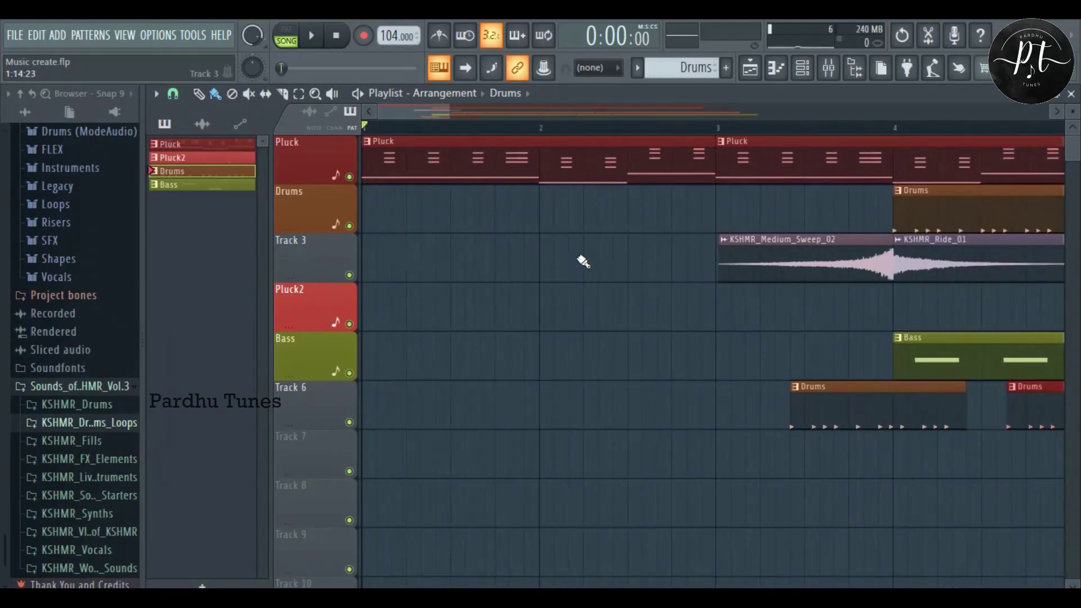
scroll(704, 261, "down", 2)
scroll(732, 237, "right", 1)
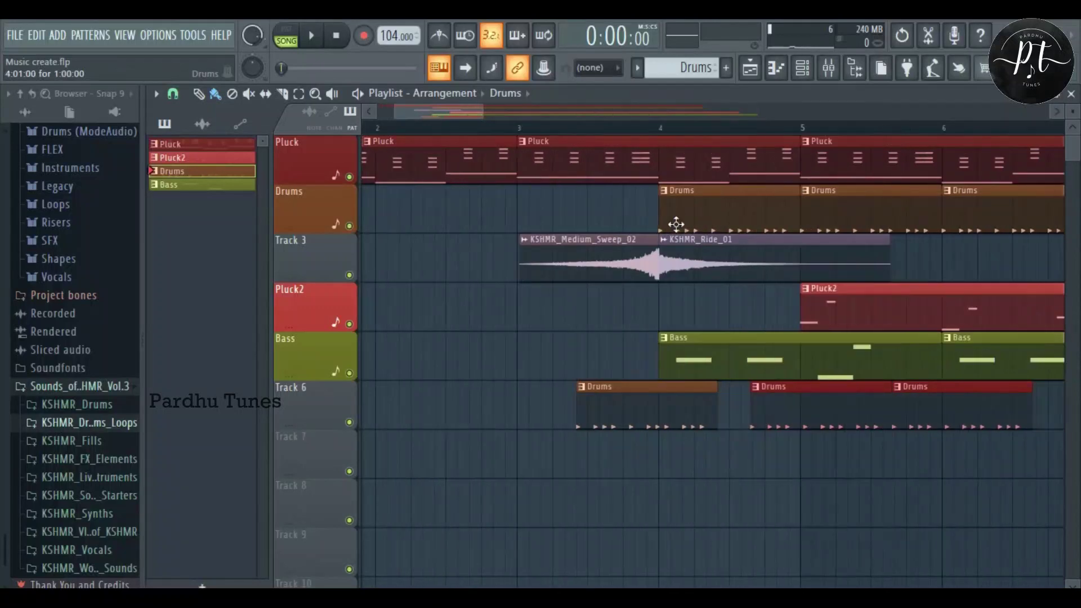
scroll(683, 207, "up", 2)
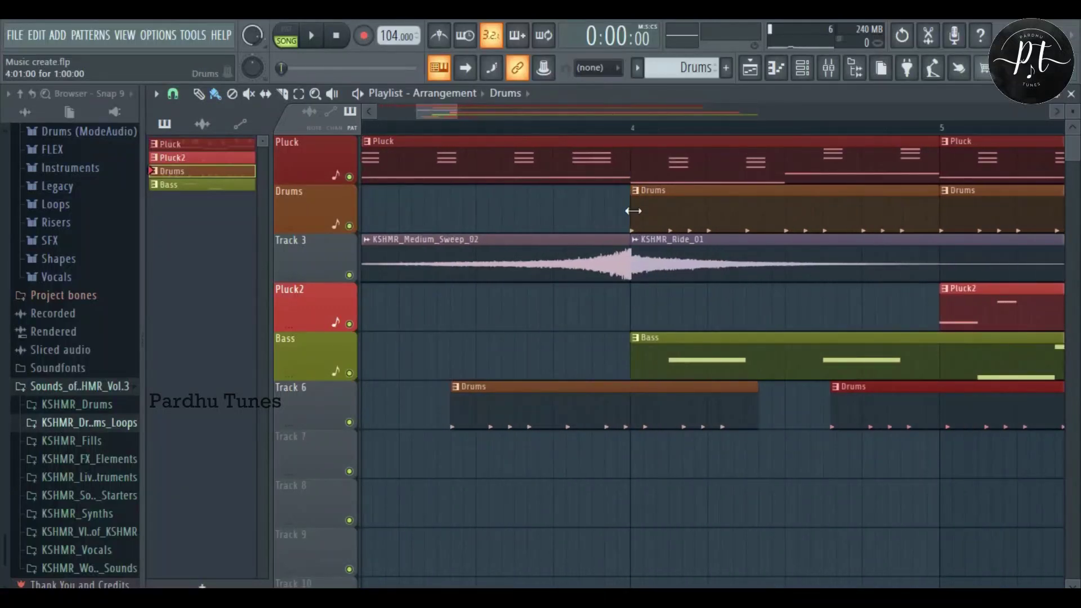
scroll(667, 221, "down", 2)
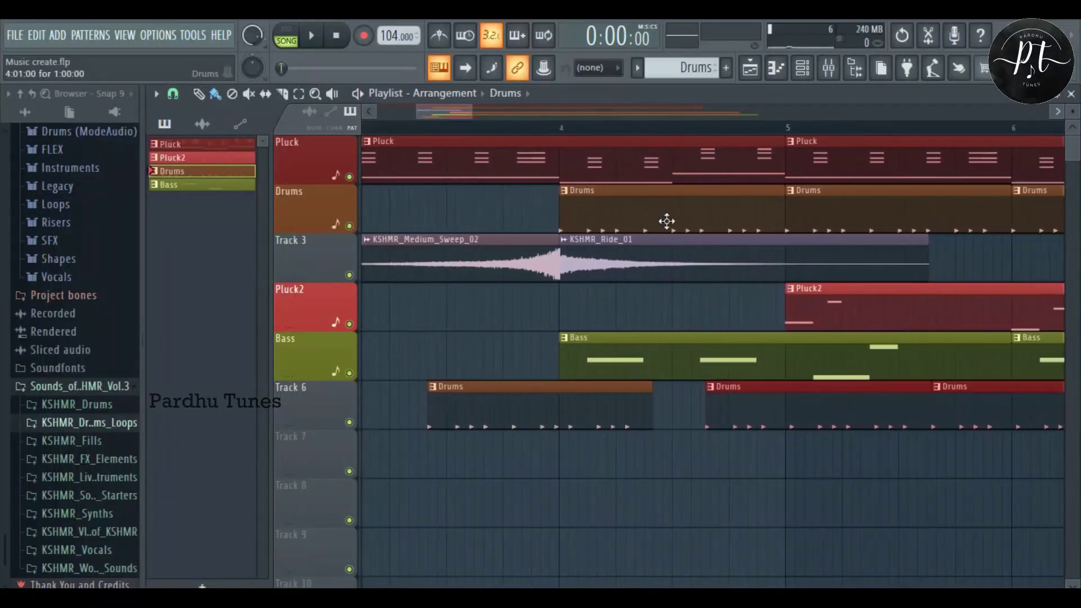
scroll(667, 220, "right", 2)
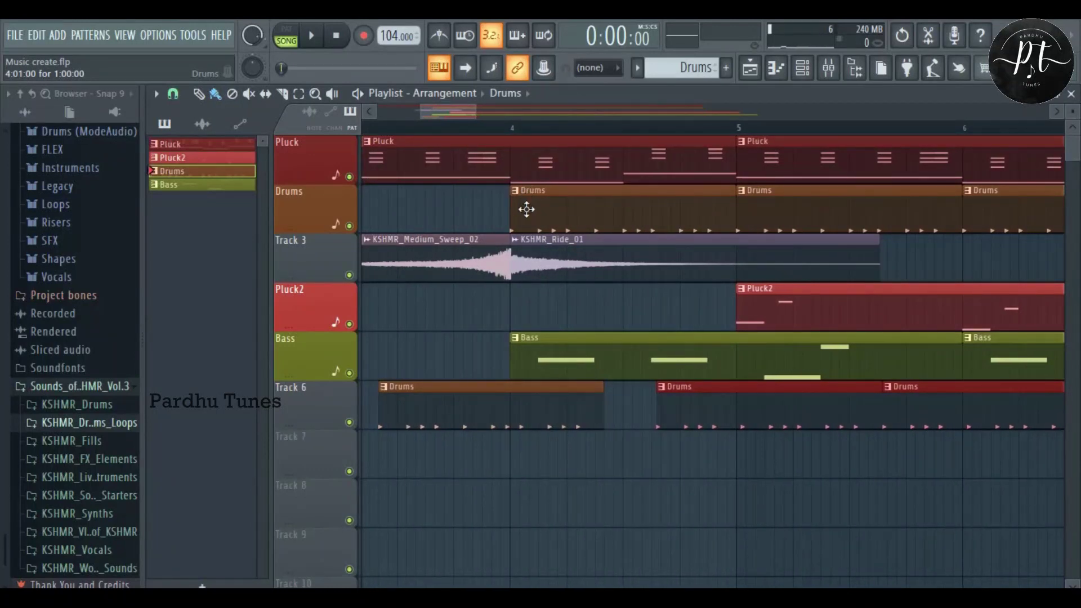
scroll(379, 143, "left", 10)
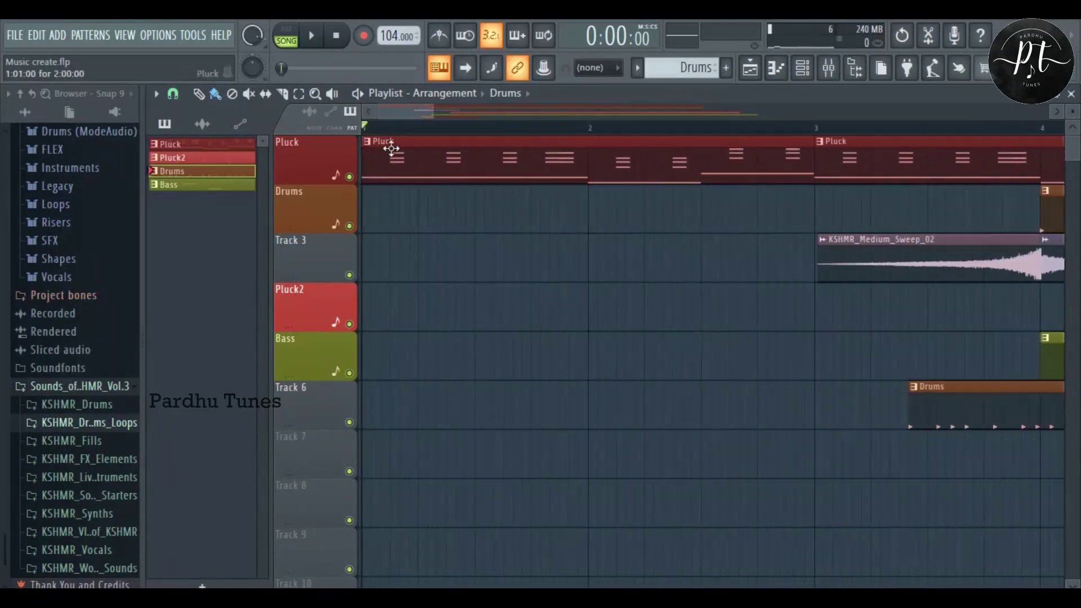
key("space")
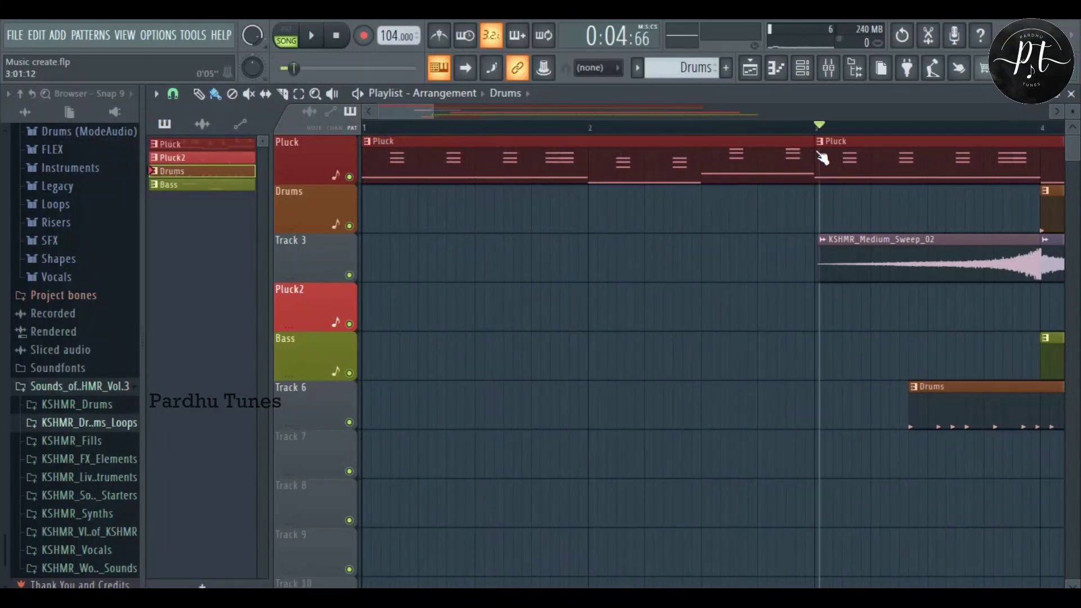
left_click_drag(901, 128, 357, 183)
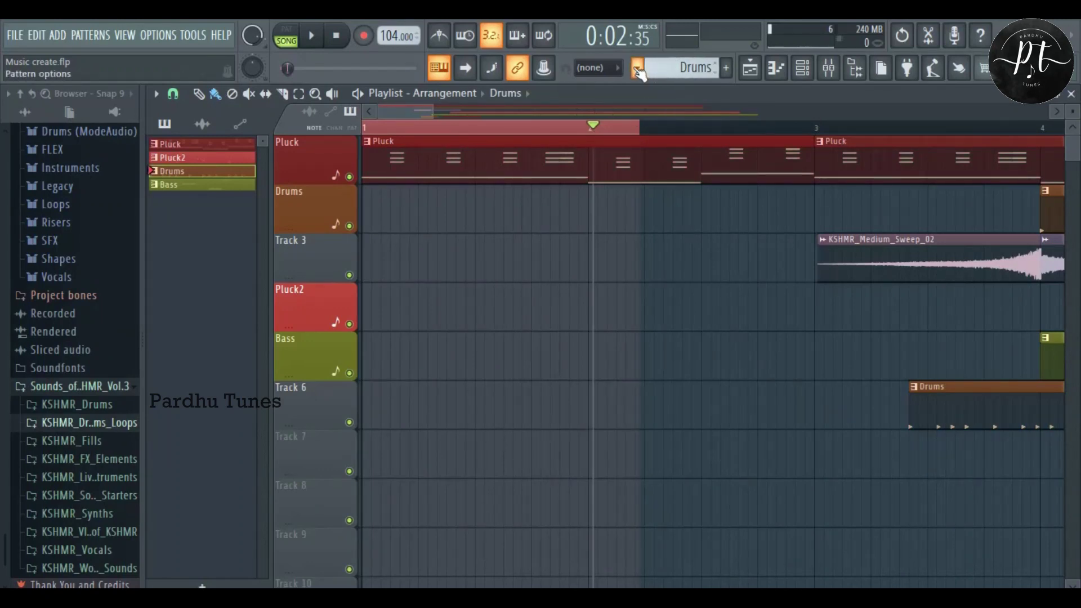
Create new Pattern 5, name it Melody and colour it teal.
left_click(728, 70)
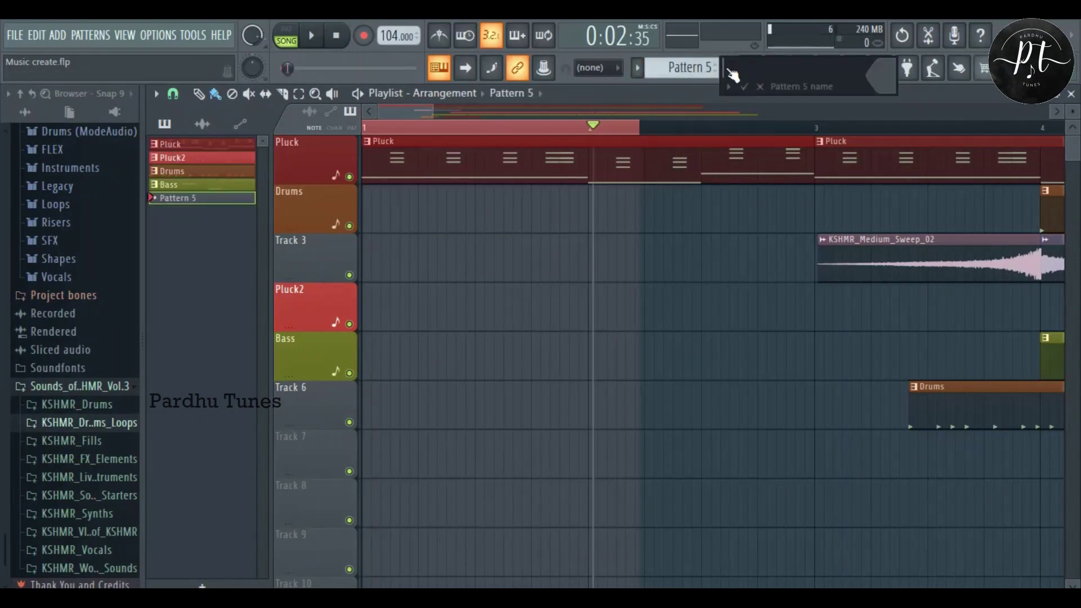
type("Melody")
left_click(874, 66)
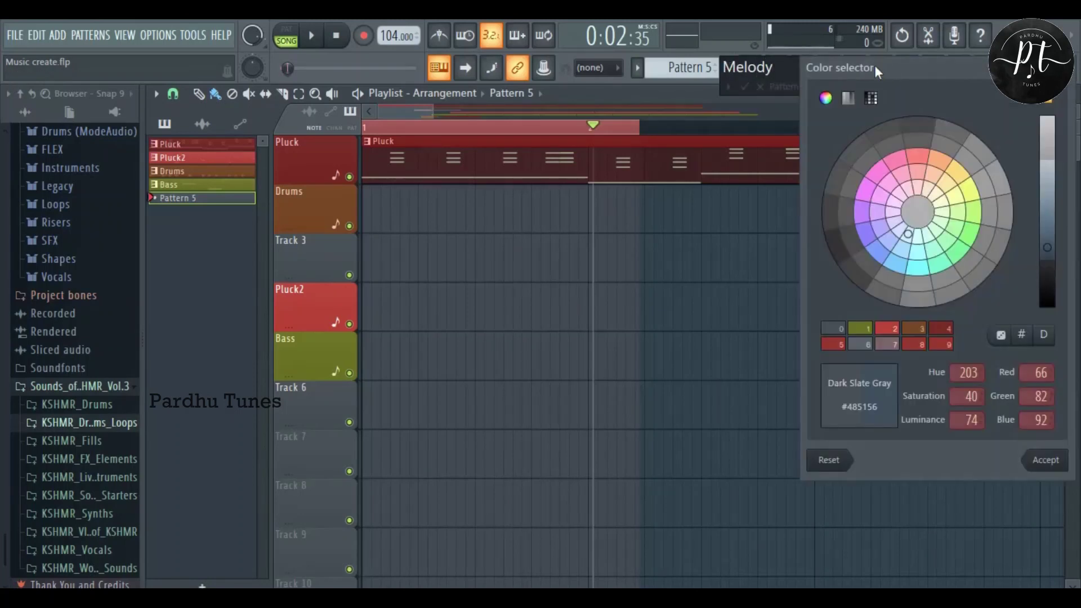
left_click(918, 270)
left_click(1045, 460)
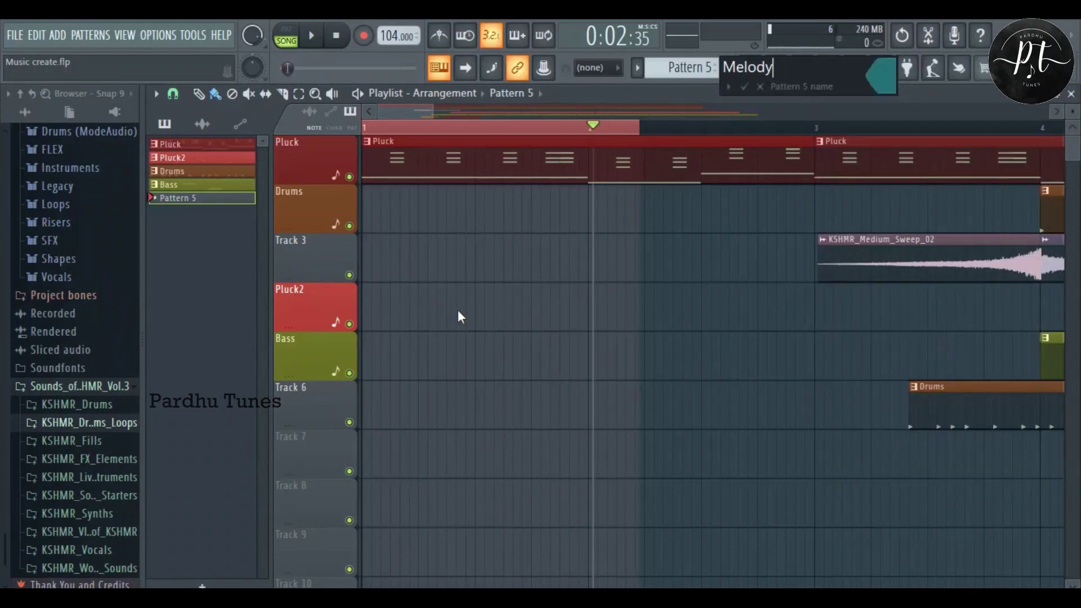
key("Return")
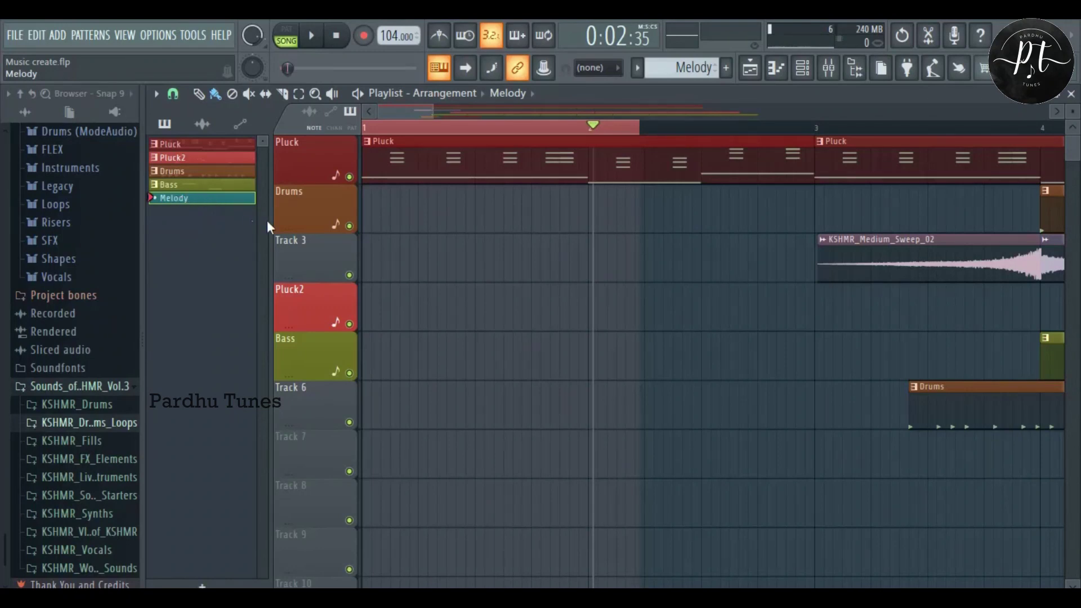
Add FL Keys as a new instrument channel in the Channel rack.
left_click(805, 74)
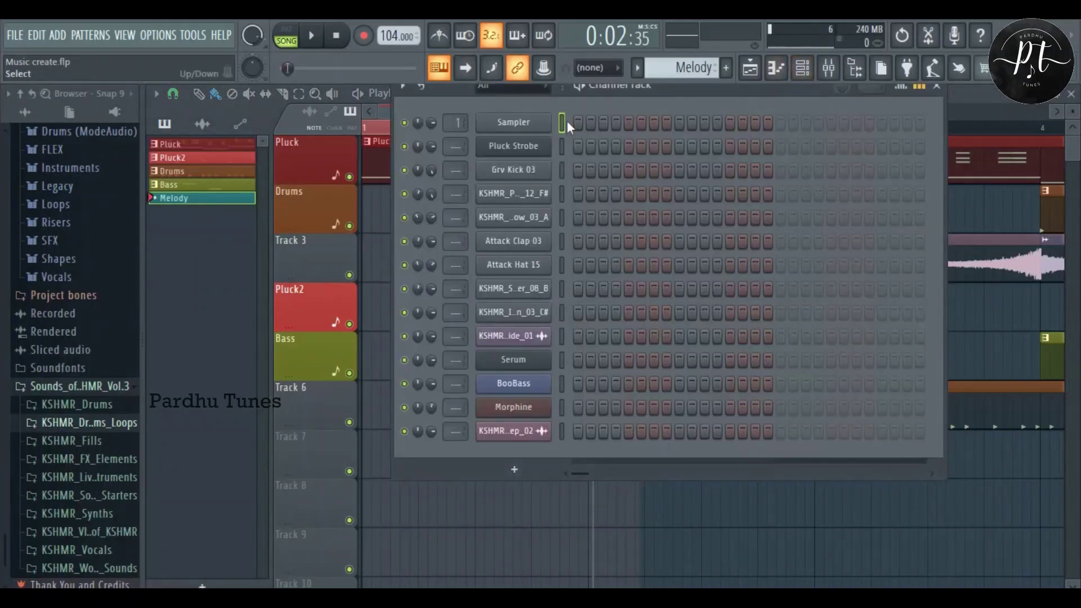
left_click(515, 472)
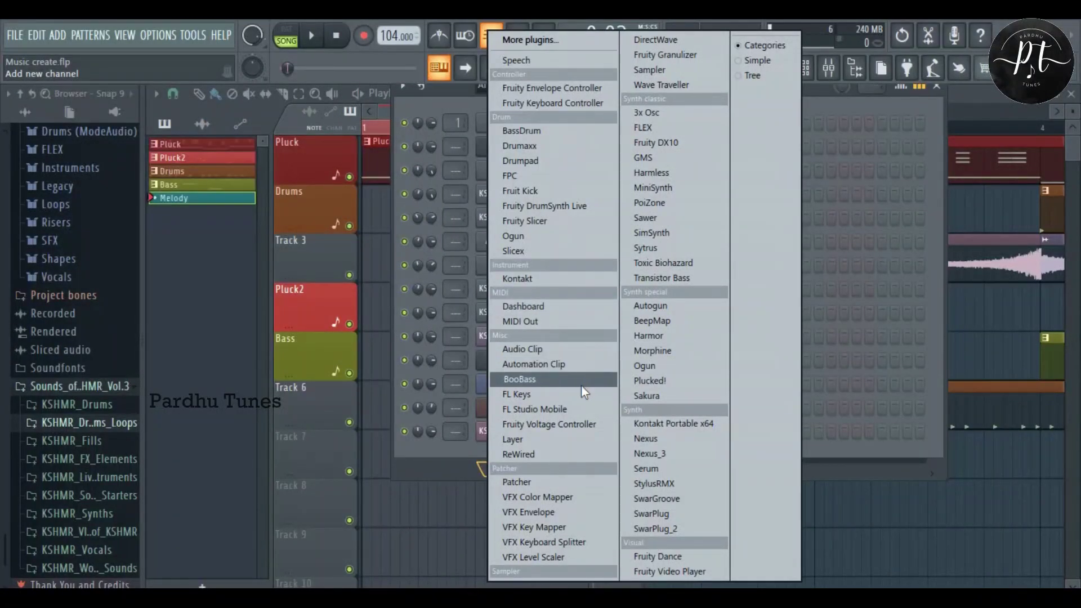
left_click(559, 394)
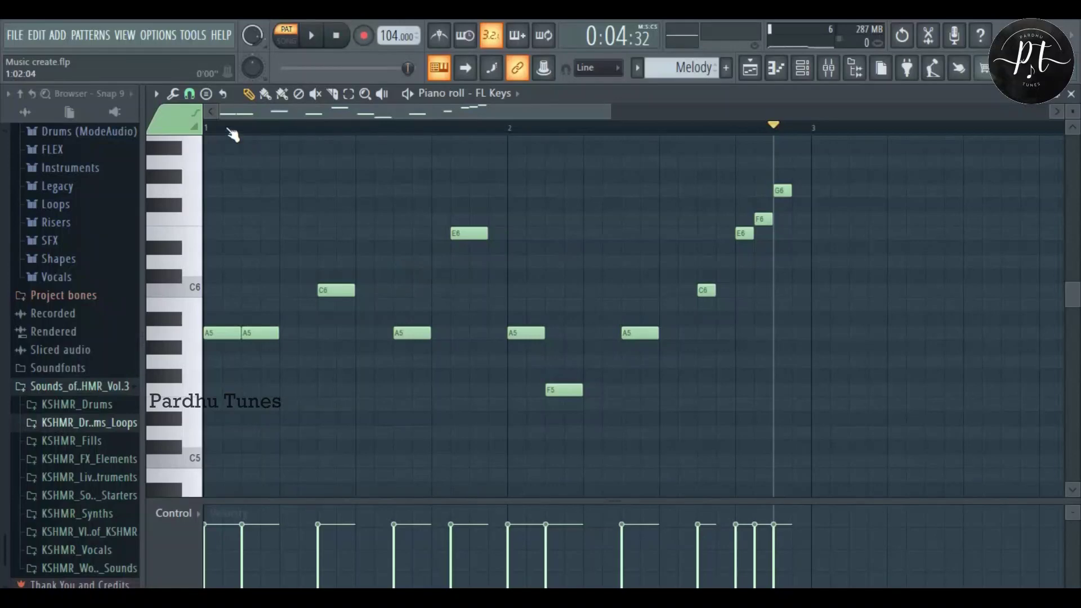
left_click_drag(225, 128, 166, 136)
key("space")
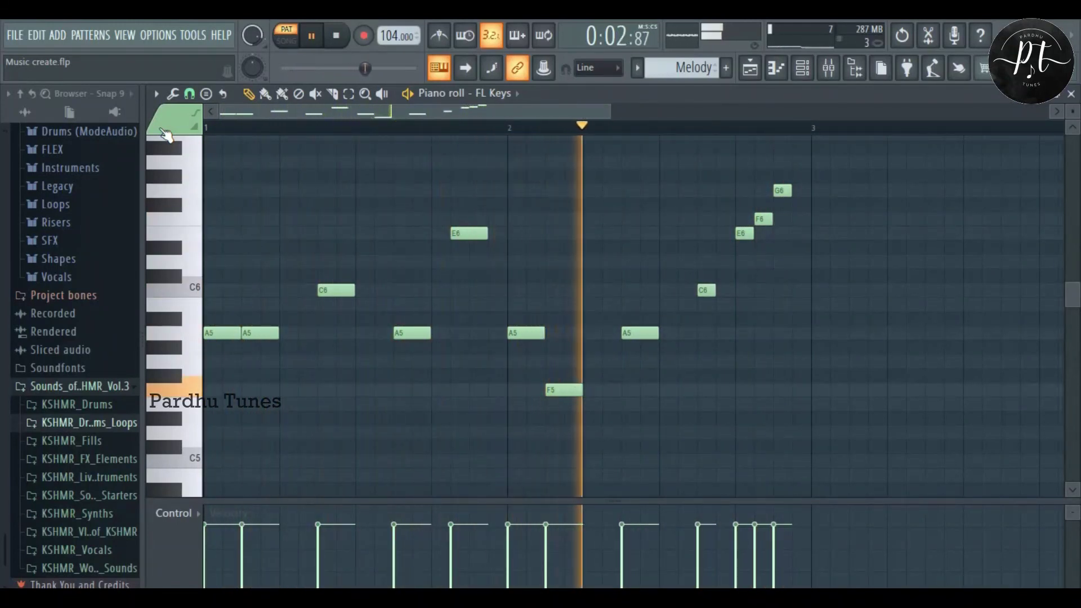
key("space")
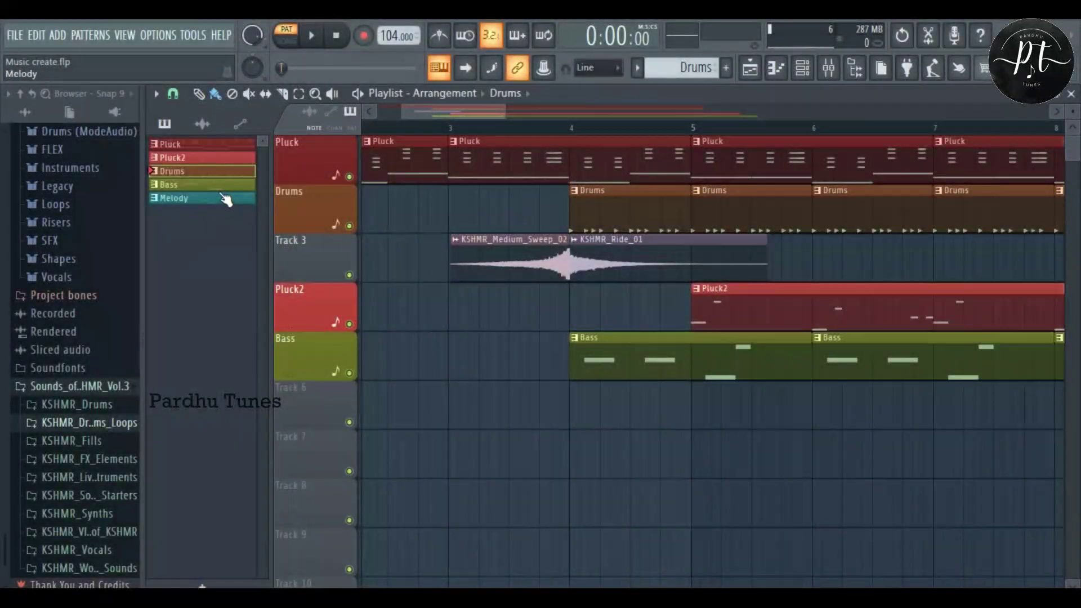
Select the Melody pattern and place one Melody clip on Track 6 aligned to bar 5.
left_click(222, 198)
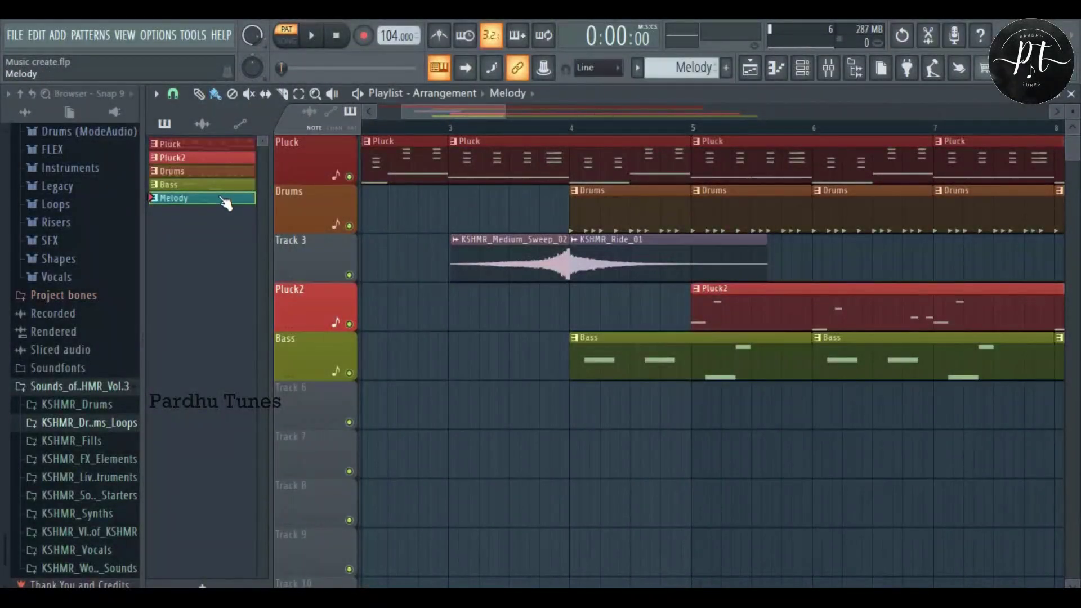
scroll(585, 414, "right", 1)
scroll(585, 413, "right", 2)
left_click(648, 409)
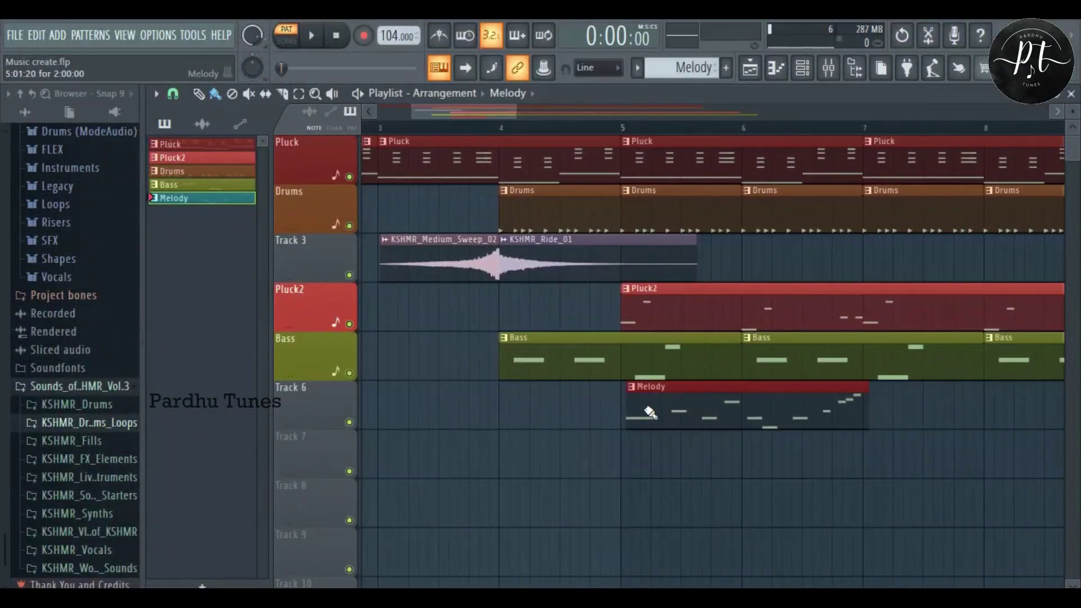
scroll(634, 408, "right", 3)
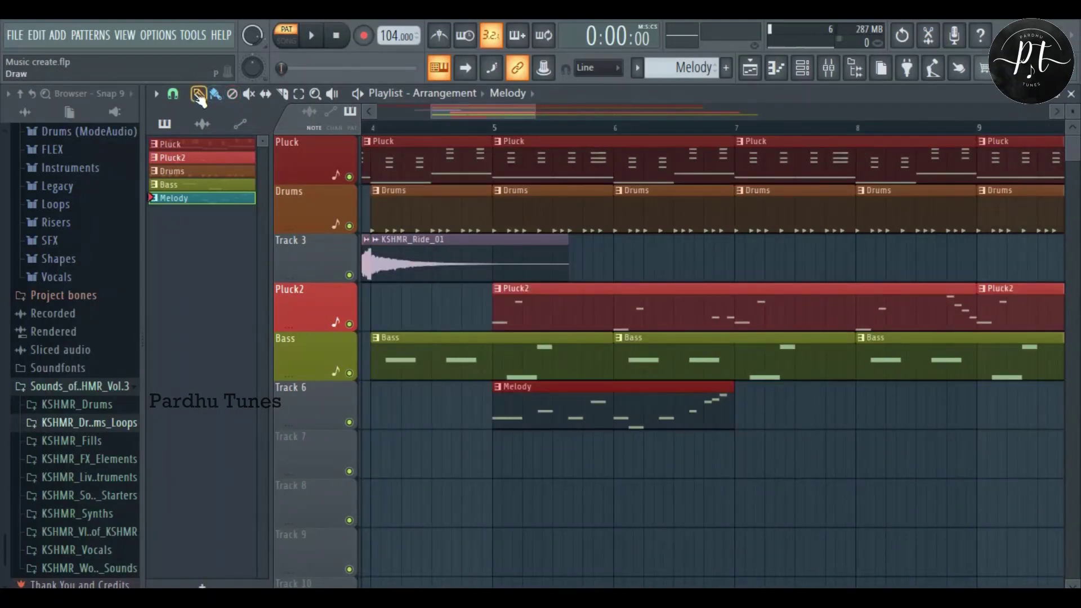
right_click(646, 420)
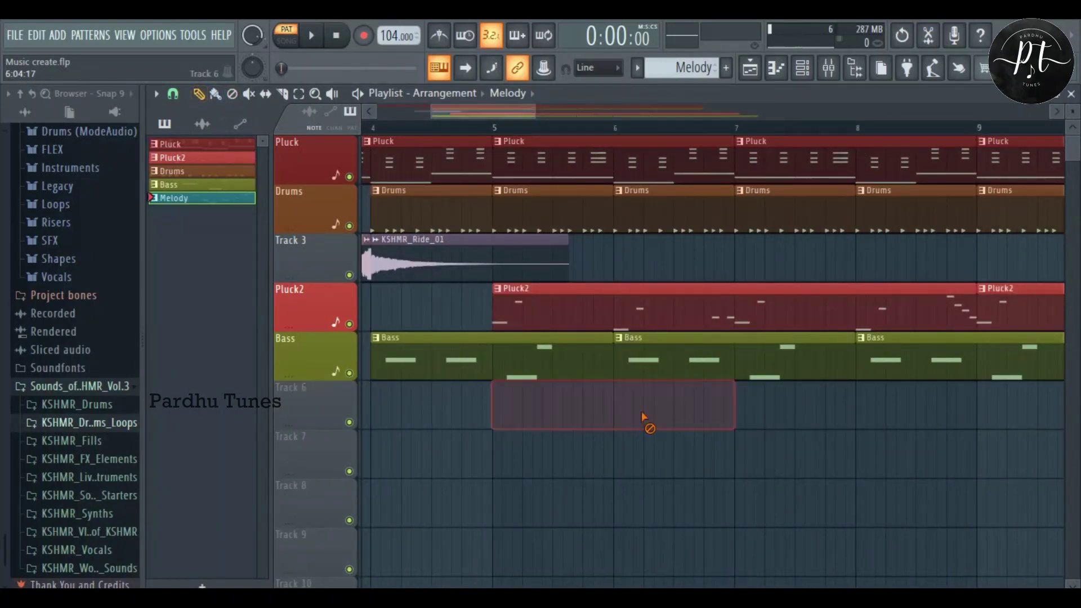
left_click(521, 418)
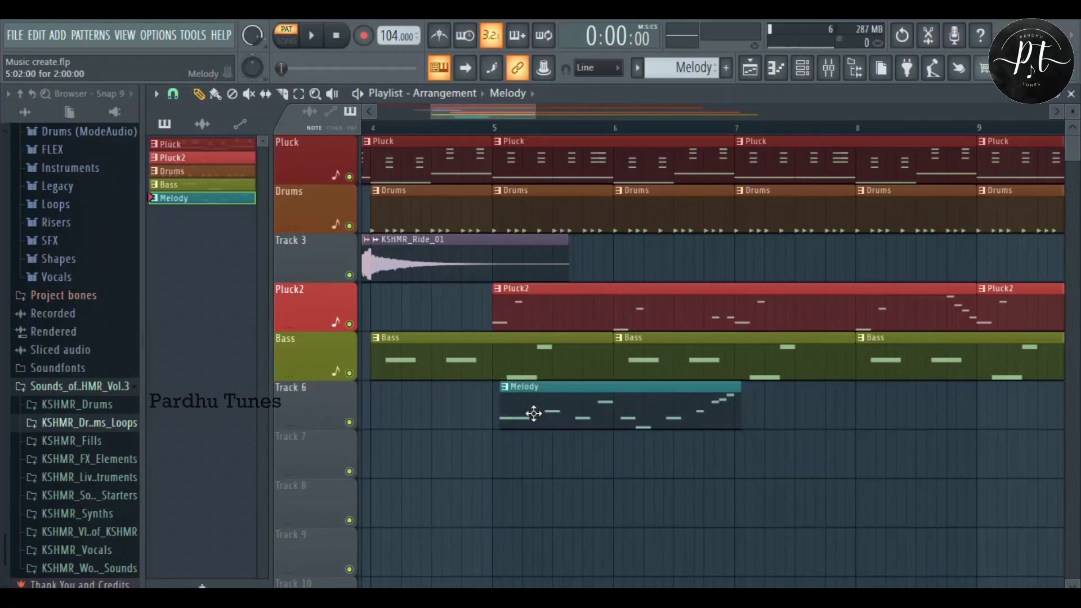
left_click_drag(529, 412, 528, 413)
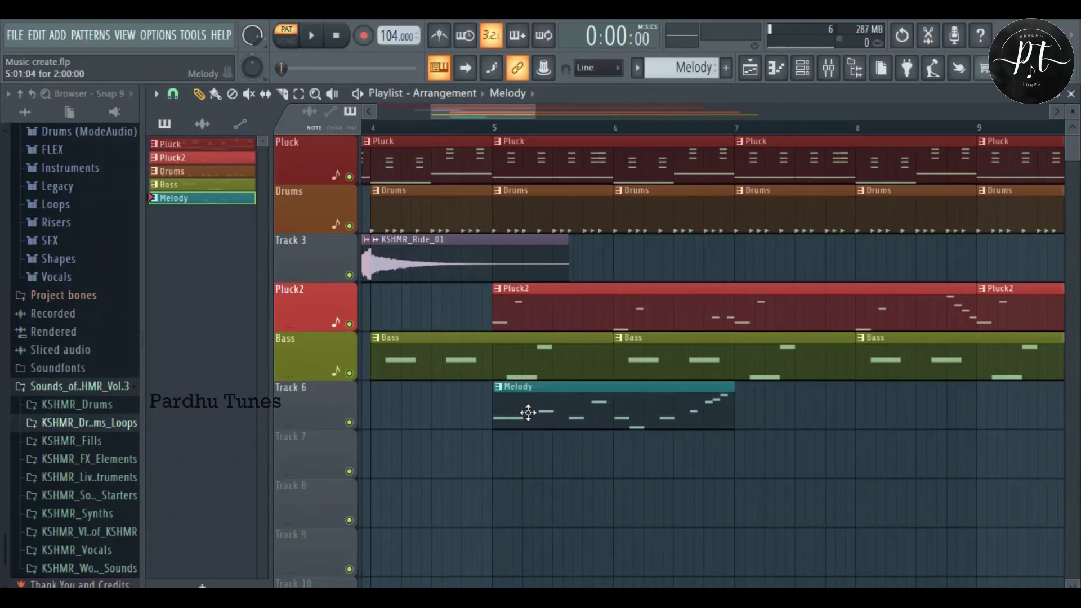
right_click(528, 413)
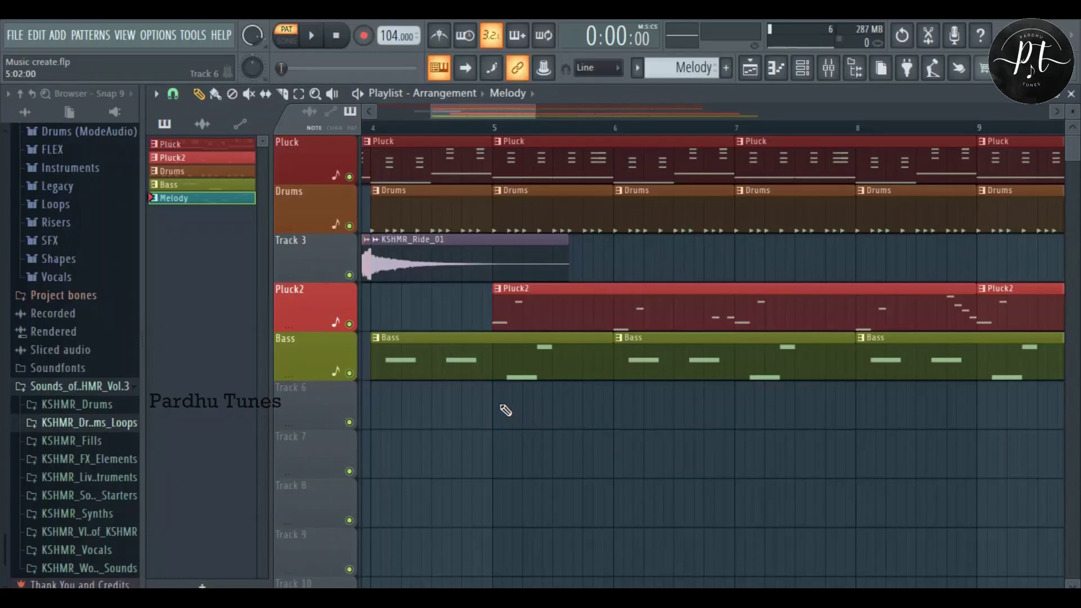
left_click(513, 410)
left_click_drag(521, 408, 521, 408)
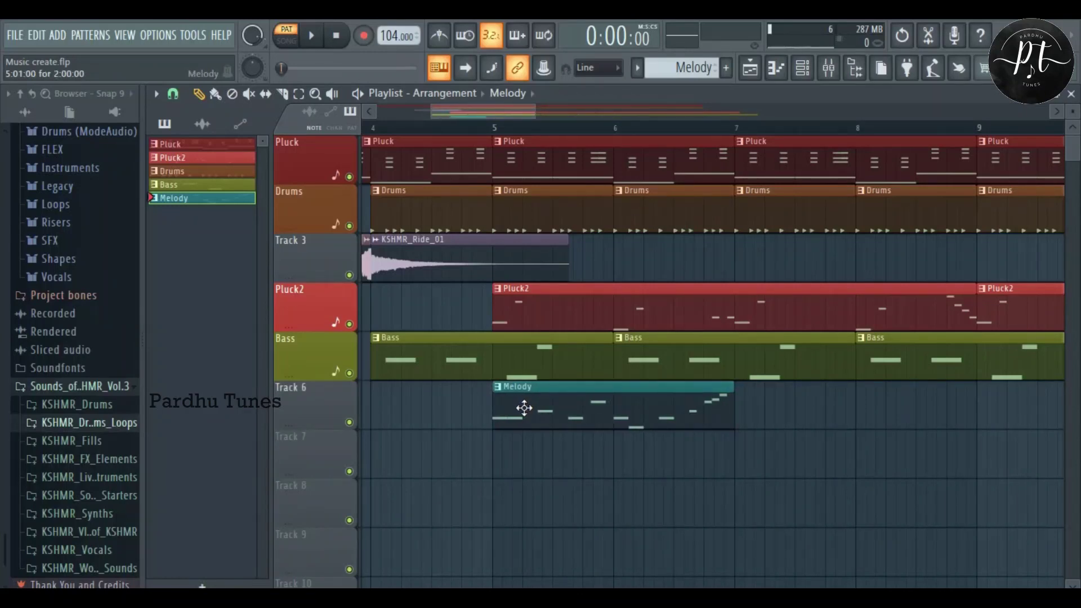
Paint repeated Melody clips across Track 6 with the Paint tool.
left_click(223, 101)
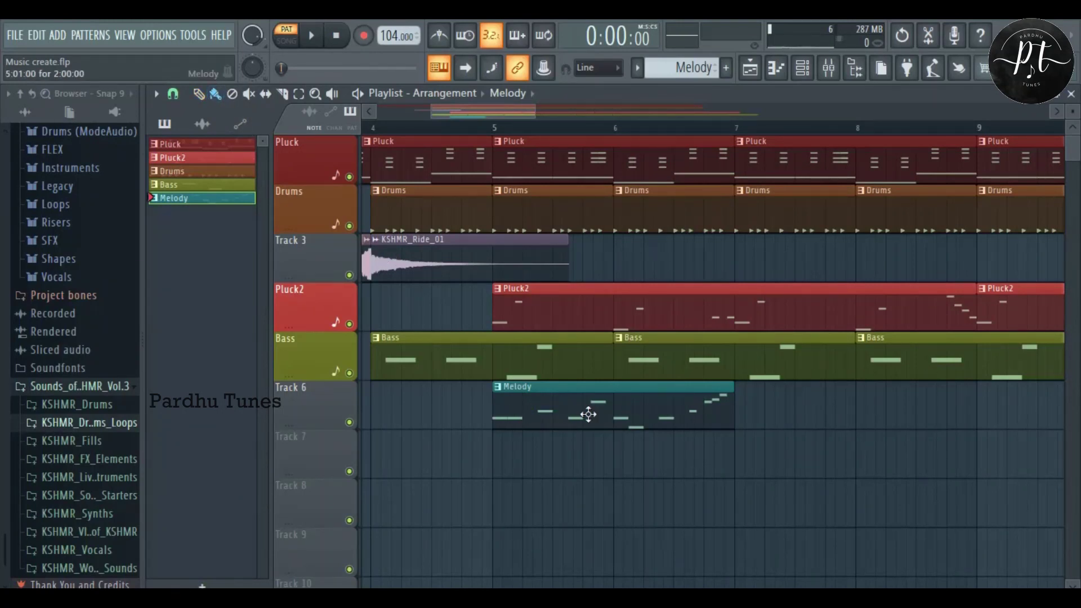
scroll(721, 414, "down", 2)
left_click_drag(721, 413, 1061, 415)
scroll(862, 488, "down", 1)
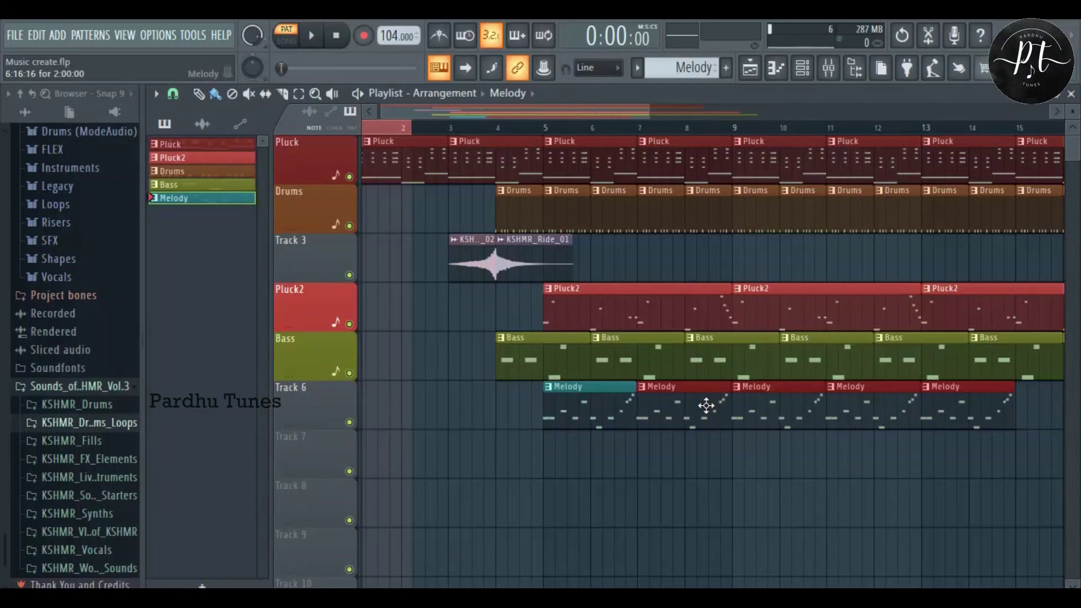
scroll(704, 407, "down", 1)
Delete all the Melody clips from Track 6.
right_click(699, 429)
right_click(572, 424)
right_click(490, 425)
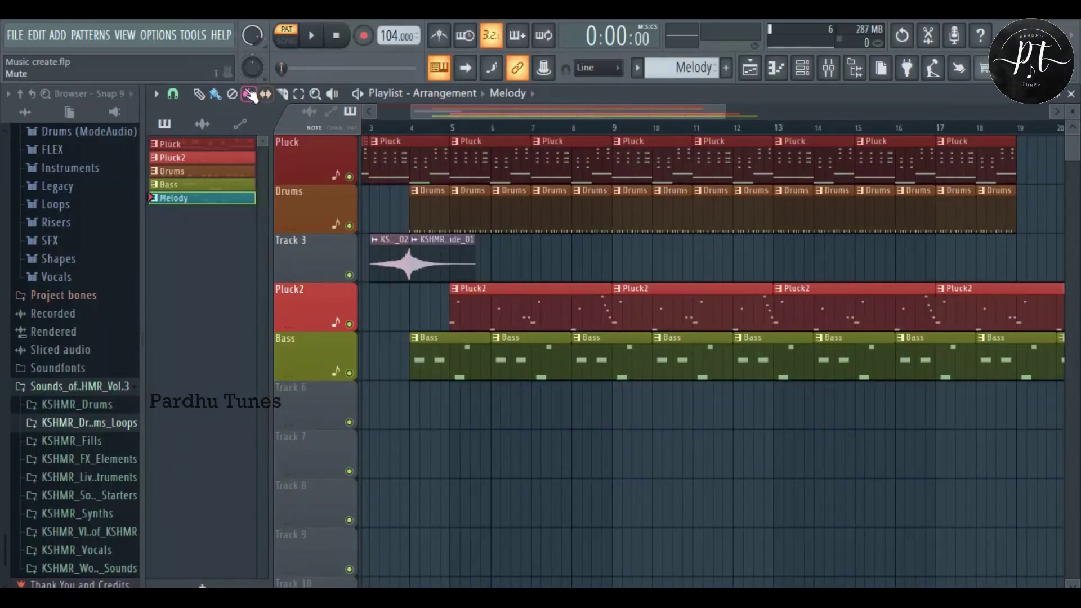
key("b")
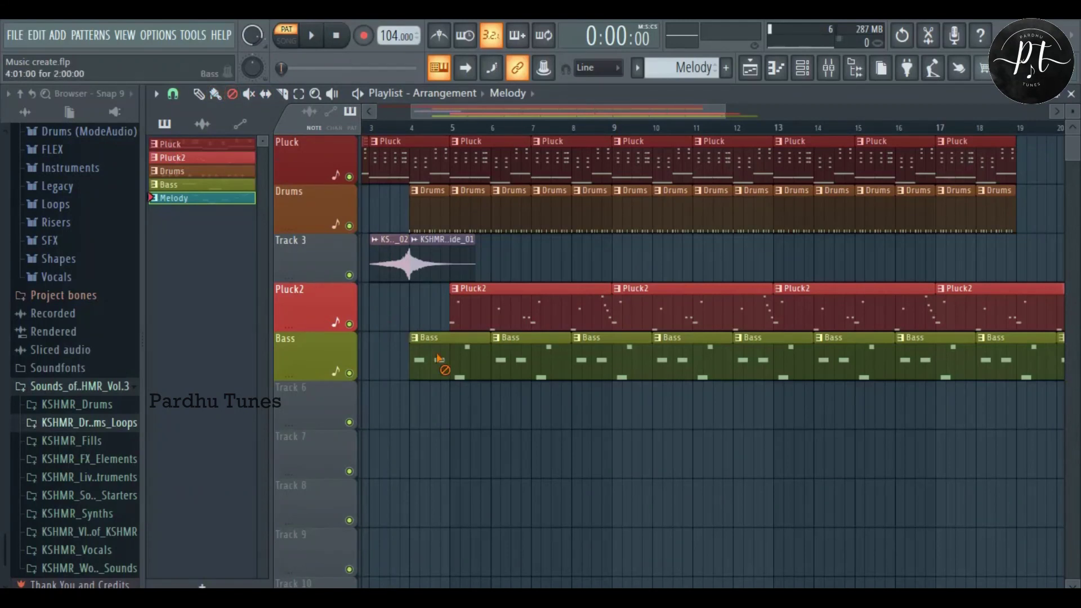
Mute then unmute the first Bass clip, and slip its notes to the left.
left_click(248, 94)
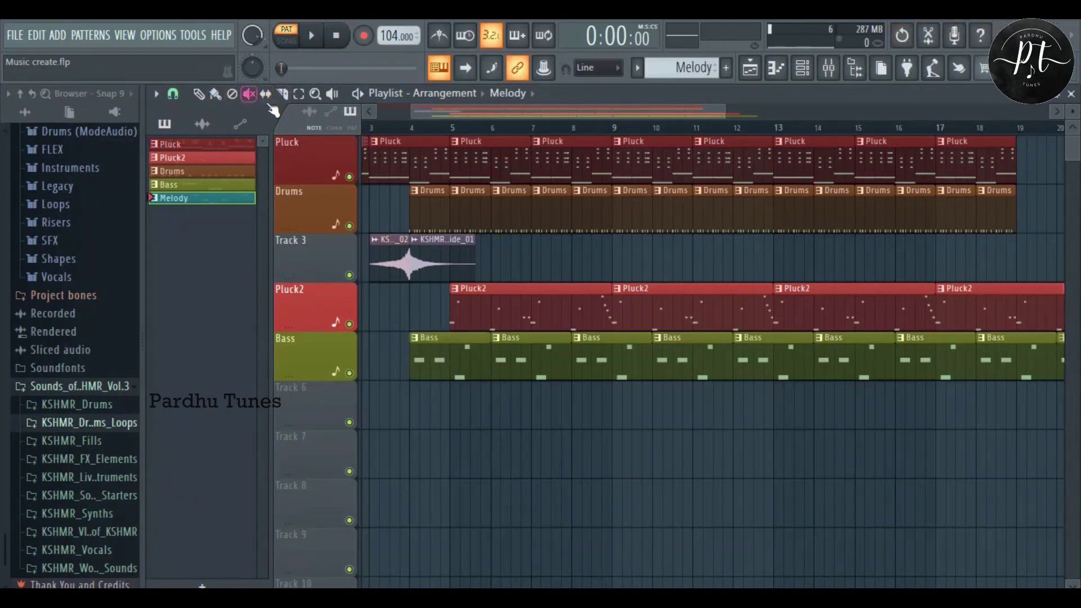
left_click(461, 341)
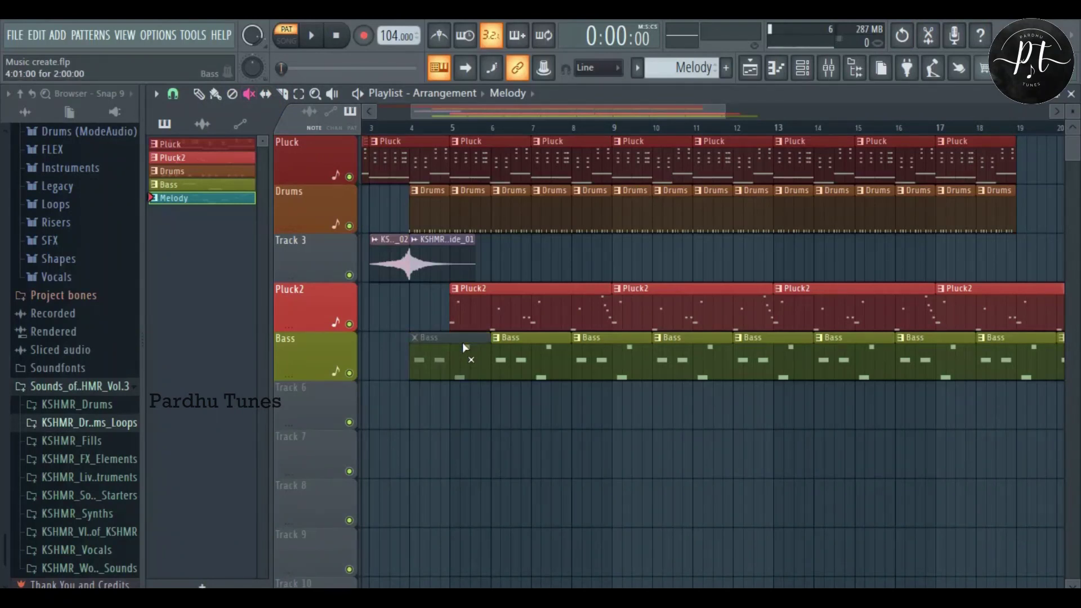
left_click(463, 344)
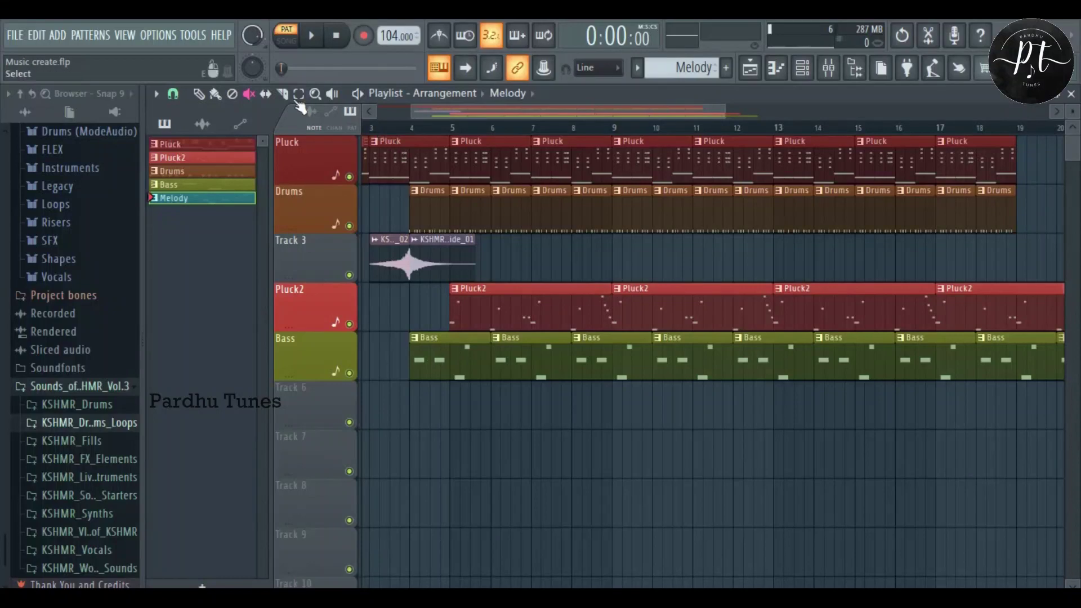
left_click(267, 94)
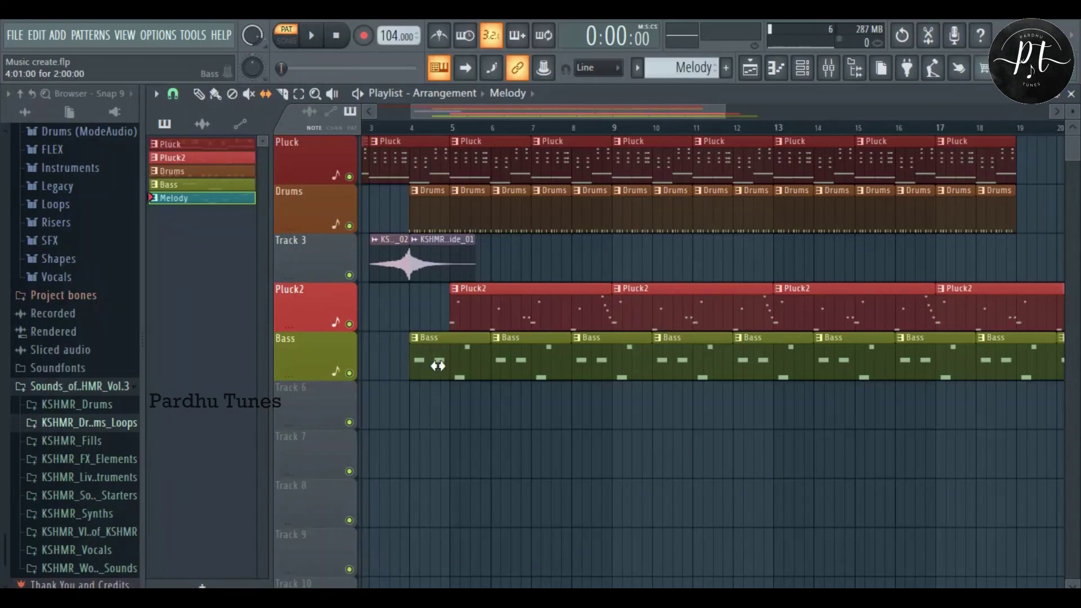
mouse_move(439, 366)
left_mouse_down()
mouse_move(425, 364)
mouse_move(449, 371)
left_mouse_up()
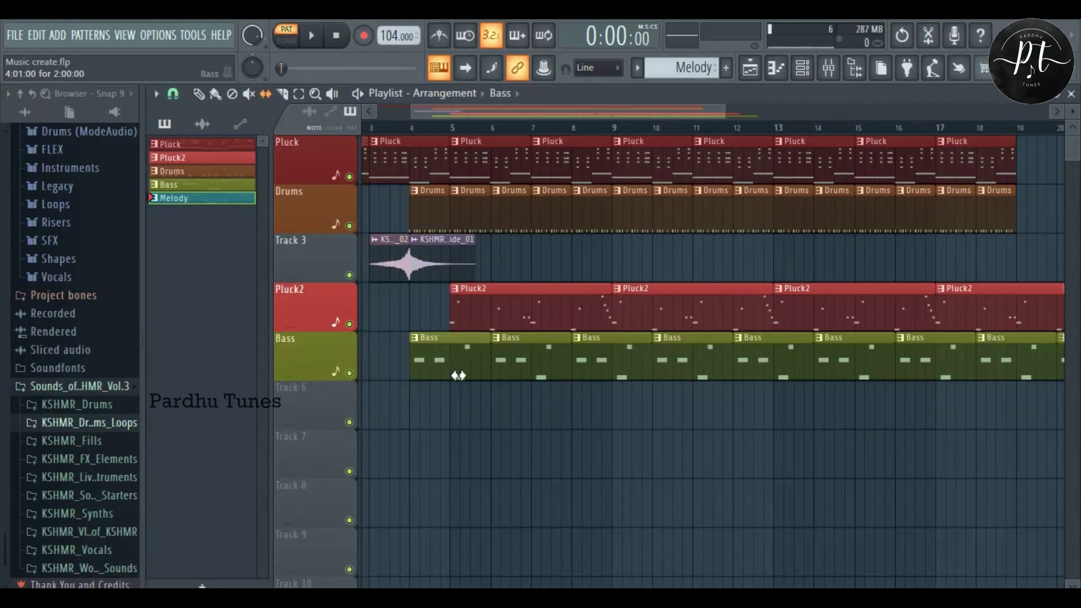
Slice the Pluck2 and Bass clips at one point, then undo the slice.
left_click(282, 94)
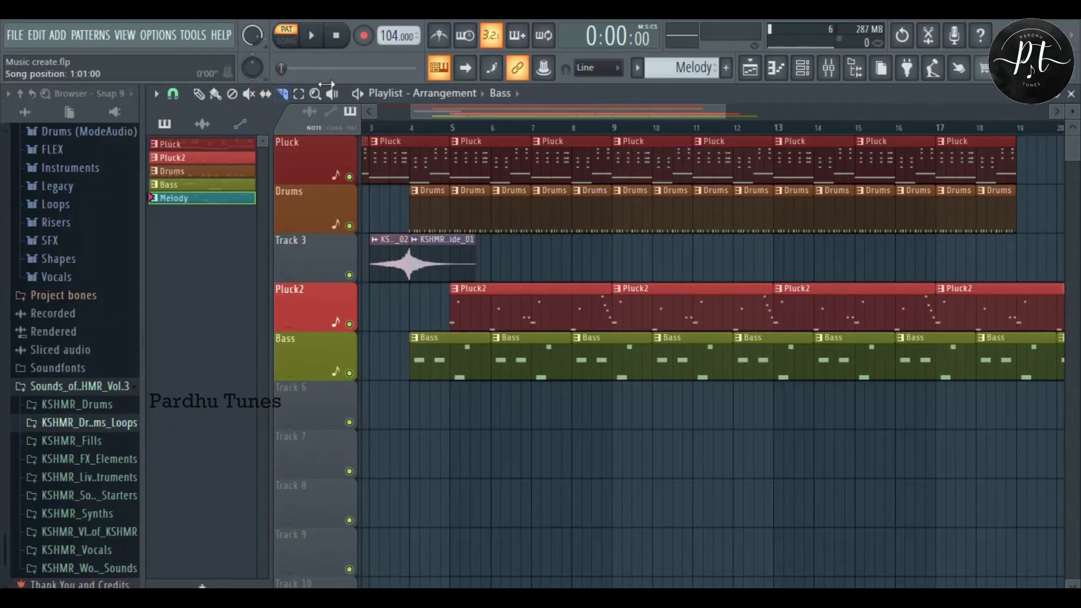
scroll(459, 263, "up", 2)
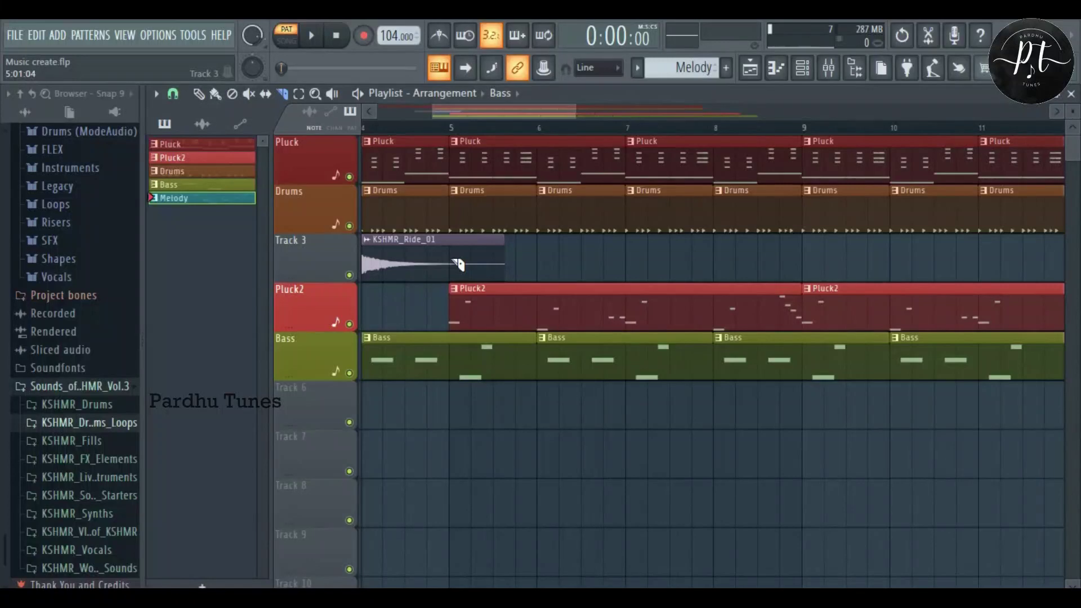
scroll(509, 265, "up", 2)
left_click_drag(519, 284, 518, 394)
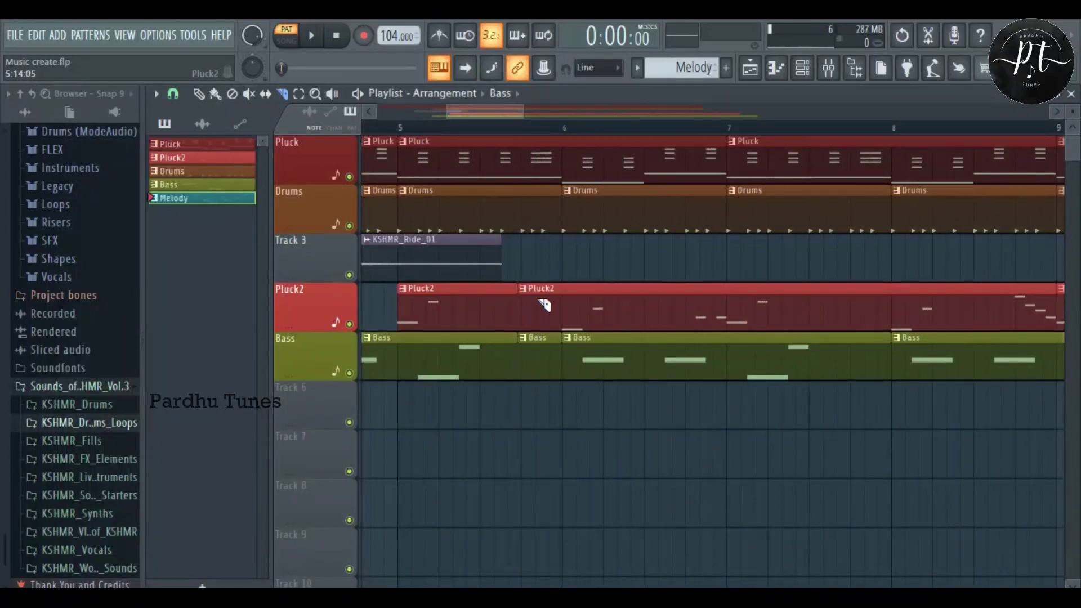
key("ctrl+z")
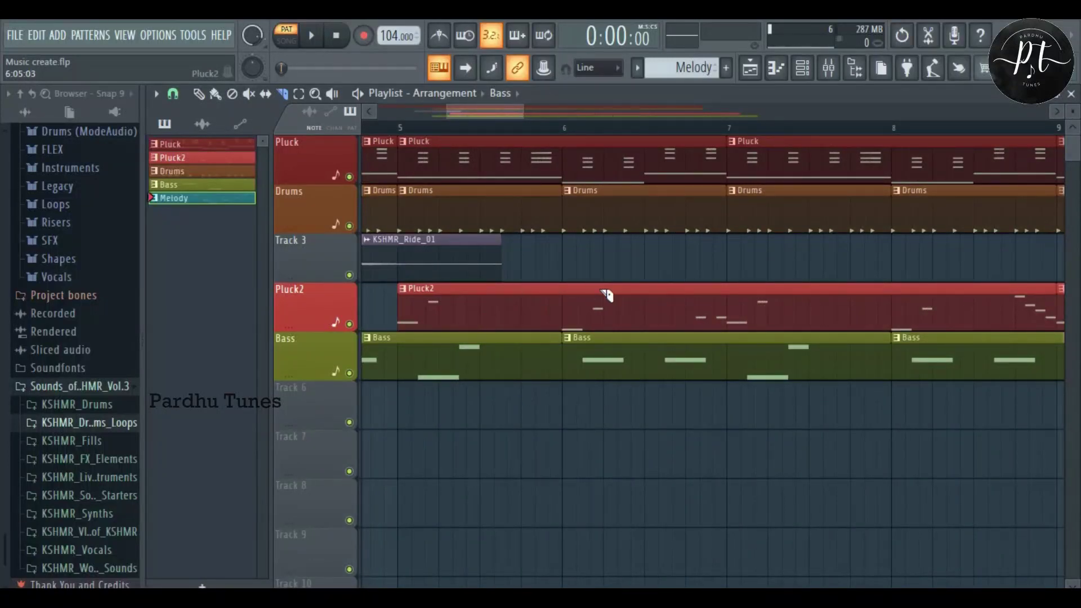
Split Pluck2 at another point, undo it, and marquee-select the Track 3, Pluck2 and Bass clips.
left_click_drag(609, 286, 616, 348)
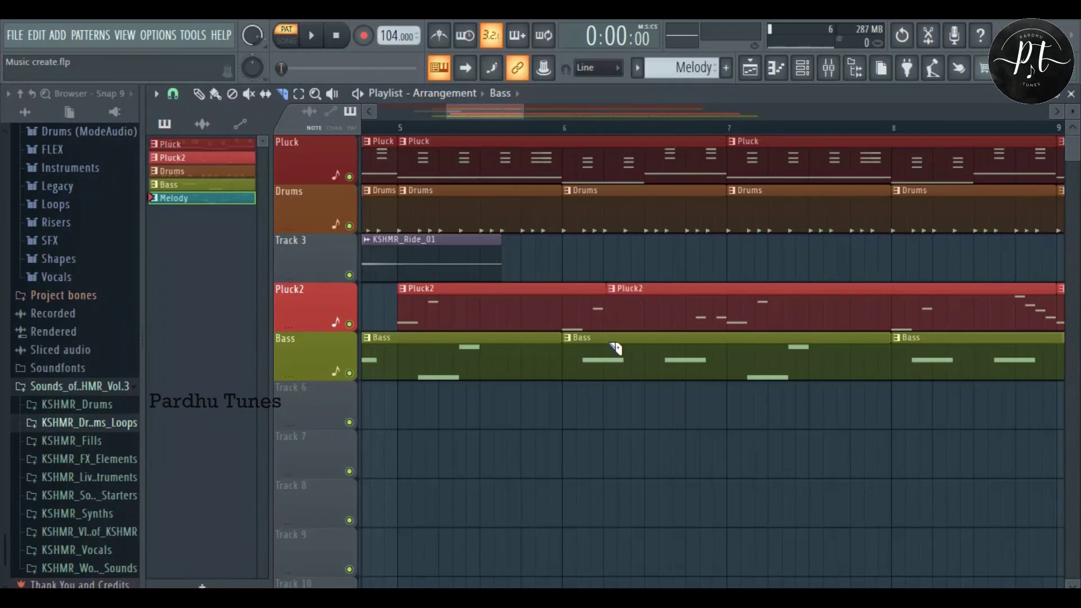
key("ctrl+z")
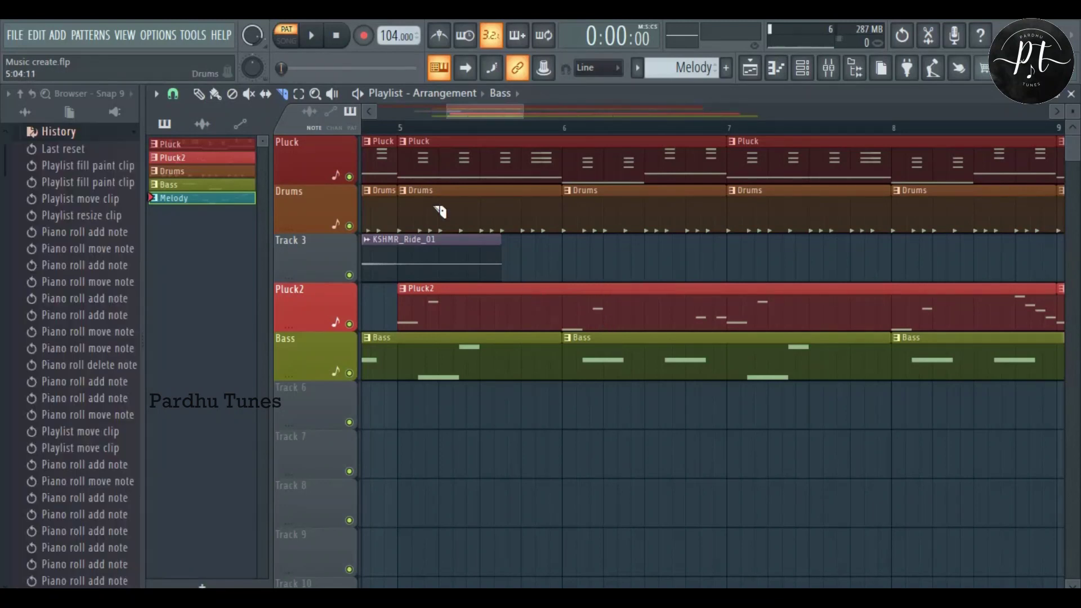
left_click(299, 94)
left_click_drag(465, 427, 588, 309)
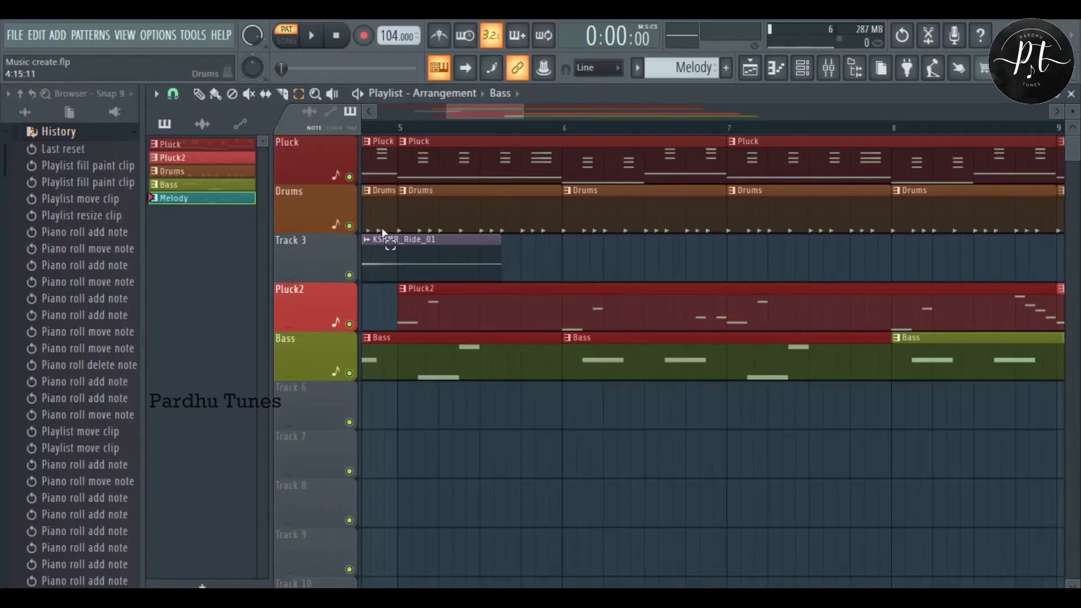
Zoom the playlist out to bars 1–22, then in on roughly bars 5 to 9.
left_click(315, 94)
right_click(491, 307)
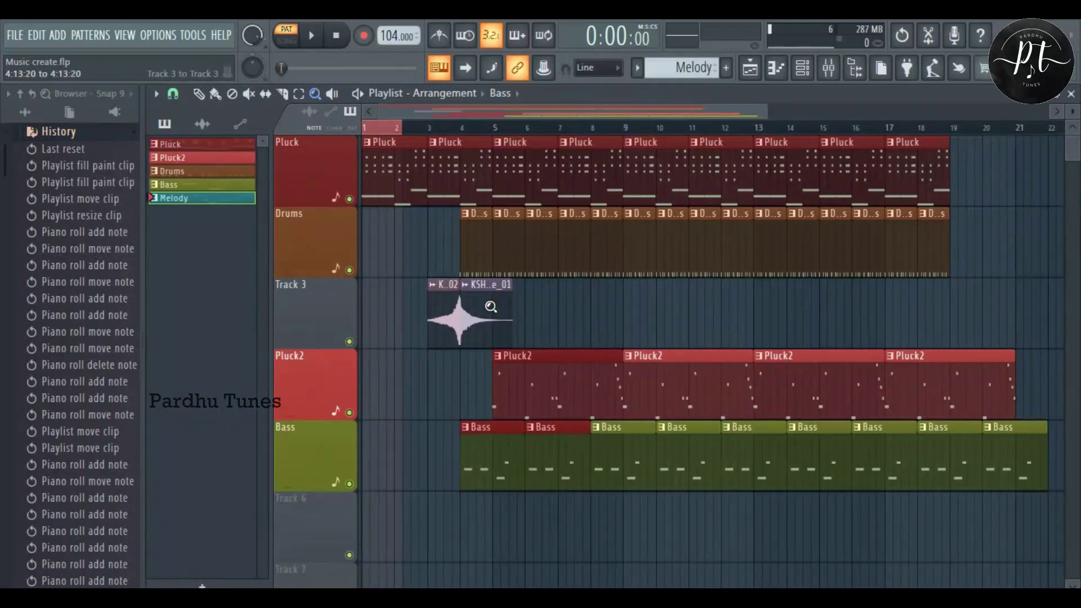
left_click_drag(491, 307, 625, 309)
Preview the Drums, Pluck and Pluck2 parts, then play and stop the song from bar 5.
left_click(333, 94)
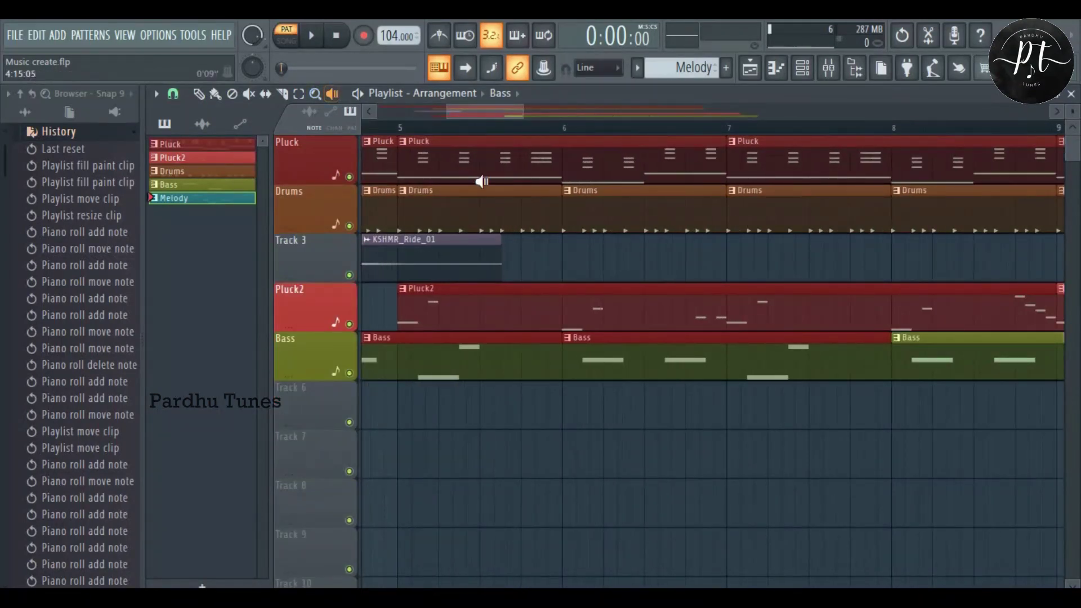
left_click(441, 191)
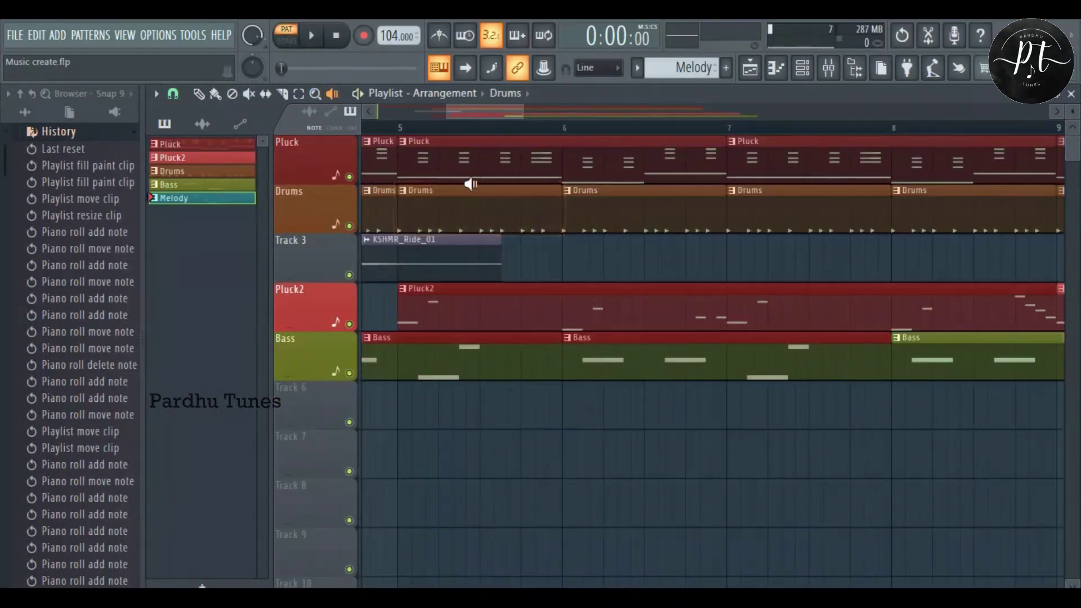
left_click(488, 144)
left_click(529, 290)
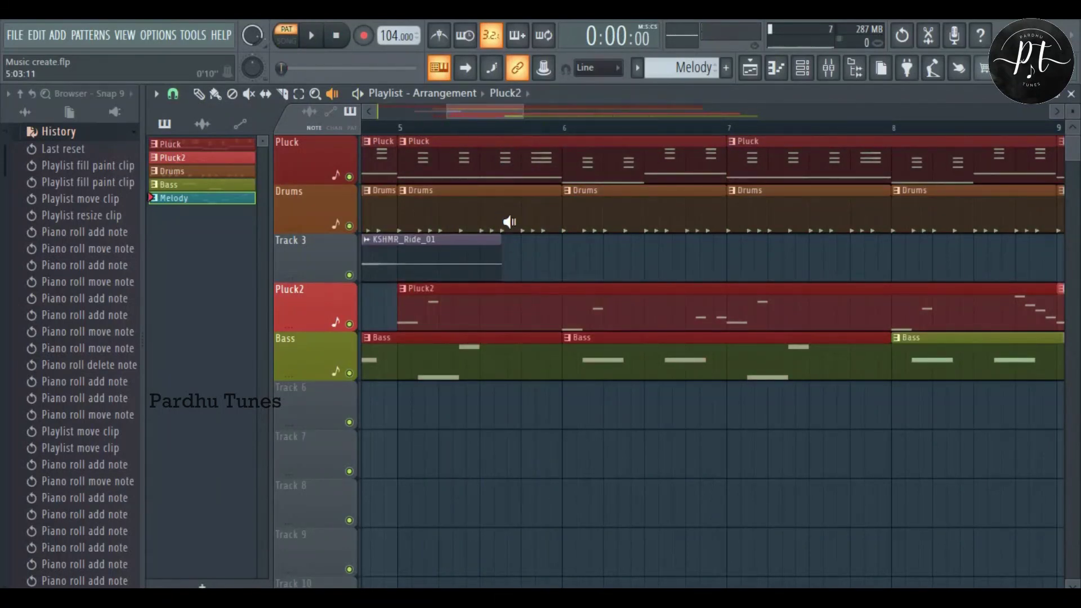
left_click(366, 95)
left_click(366, 94)
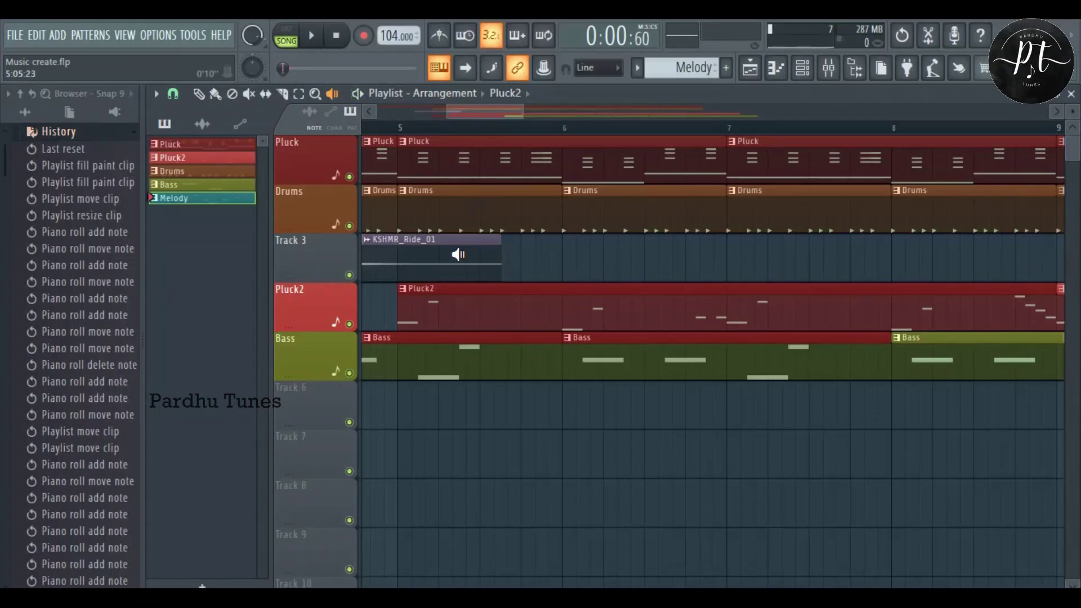
scroll(459, 253, "down", 2)
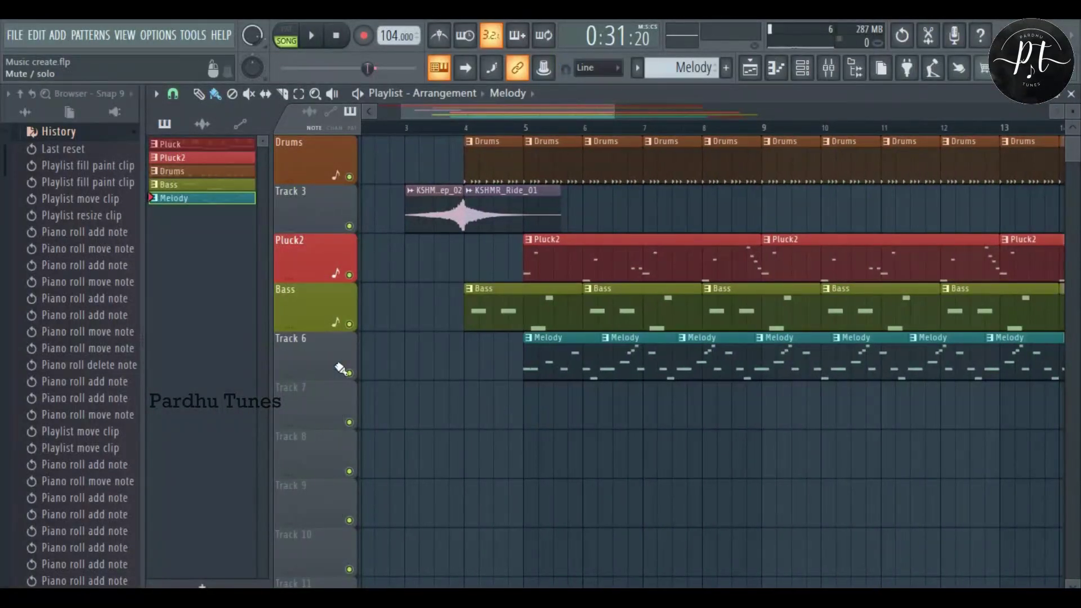
Auto-name Track 6 as Melody with a matching teal colour.
right_click(302, 363)
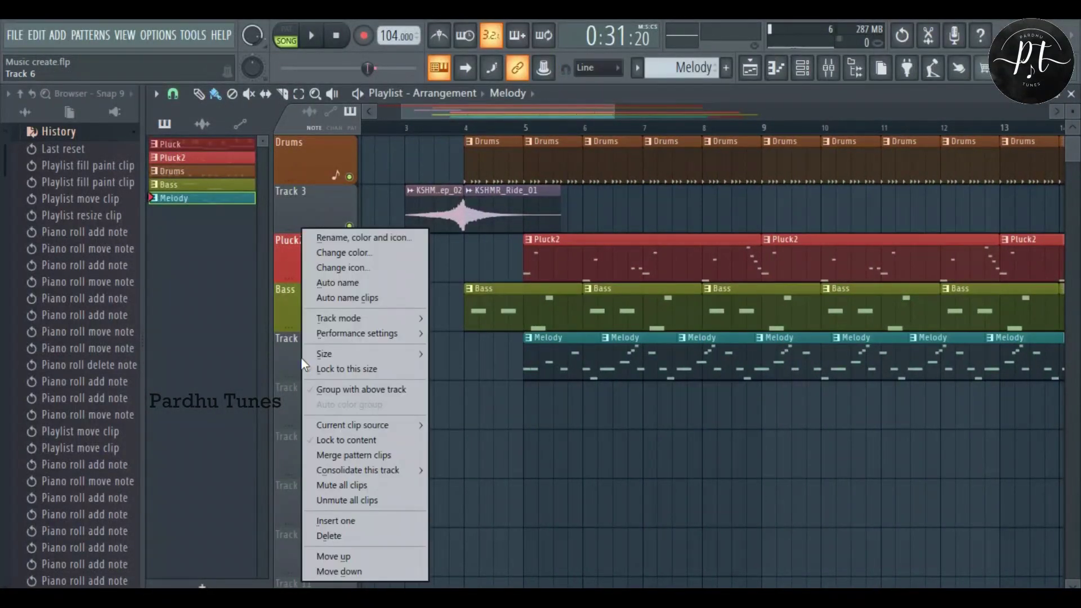
left_click(337, 282)
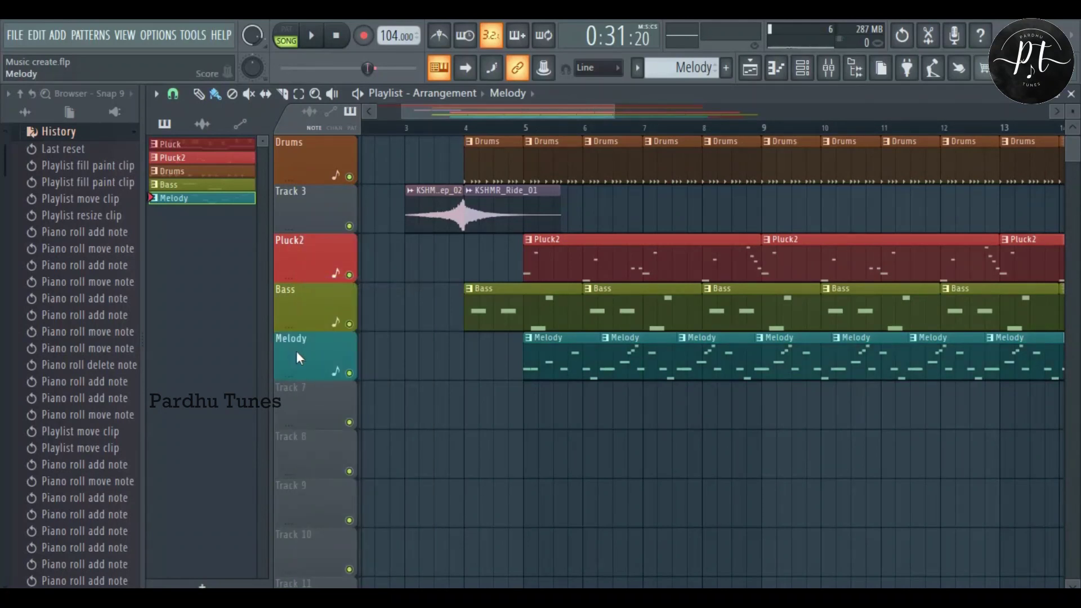
scroll(560, 388, "down", 2)
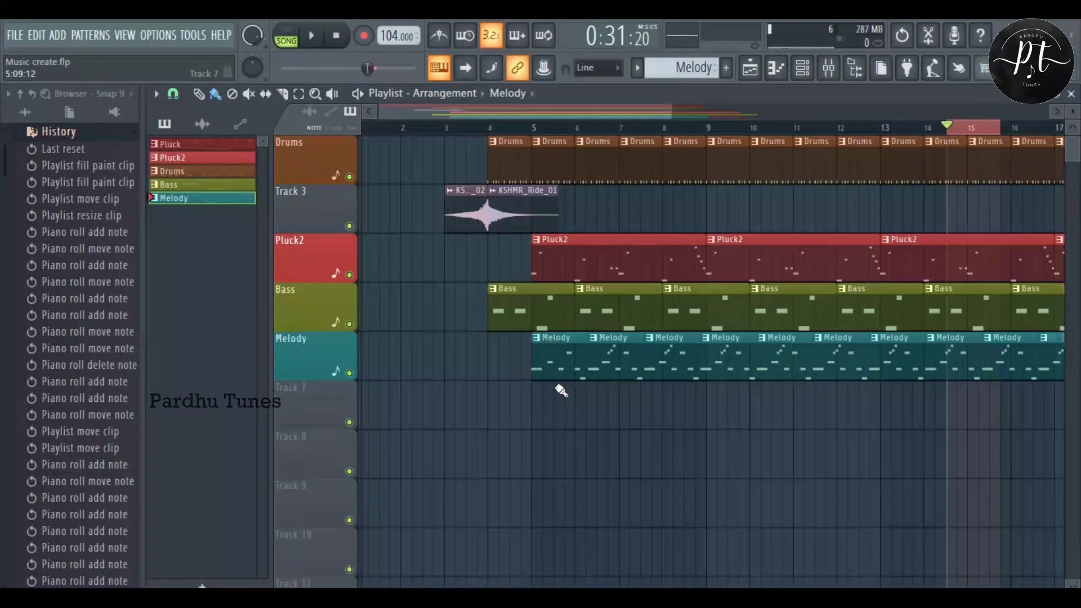
Group the Bass track under Pluck2, then collapse and re-expand the group.
right_click(311, 309)
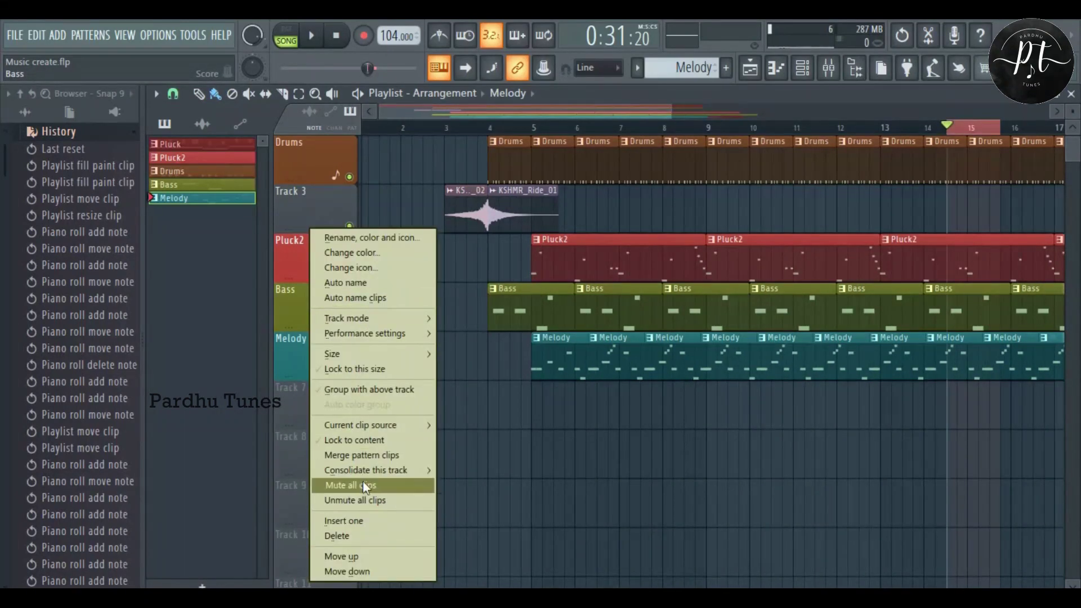
left_click(377, 389)
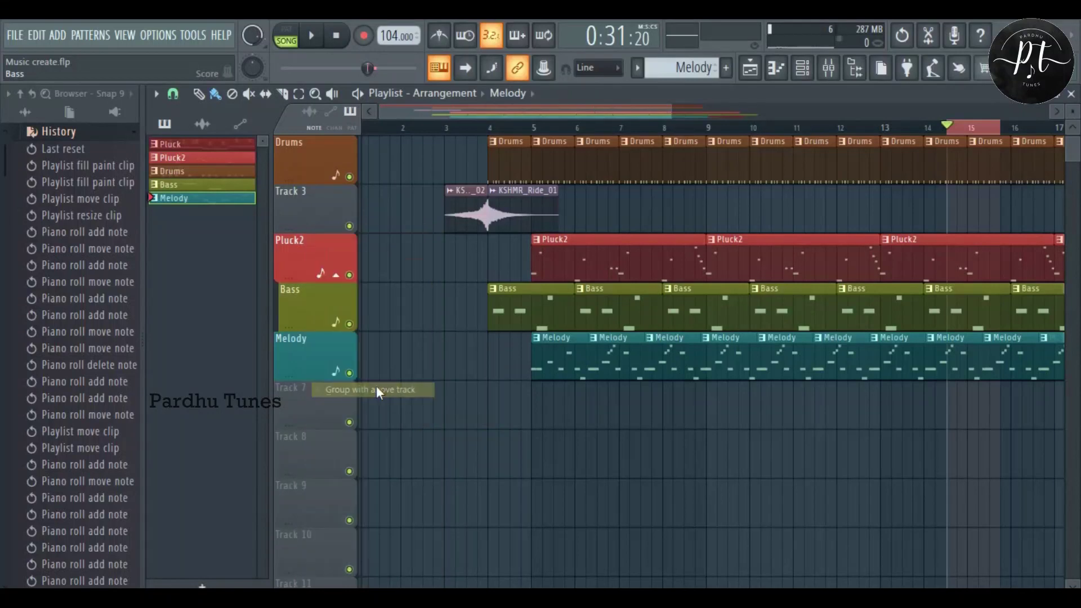
left_click(336, 275)
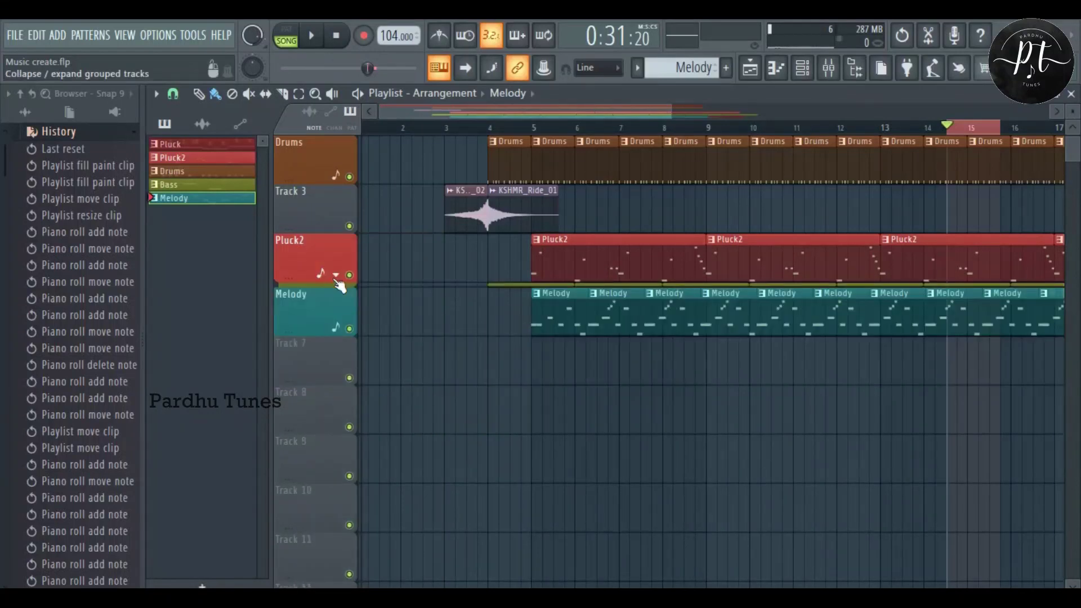
left_click(336, 276)
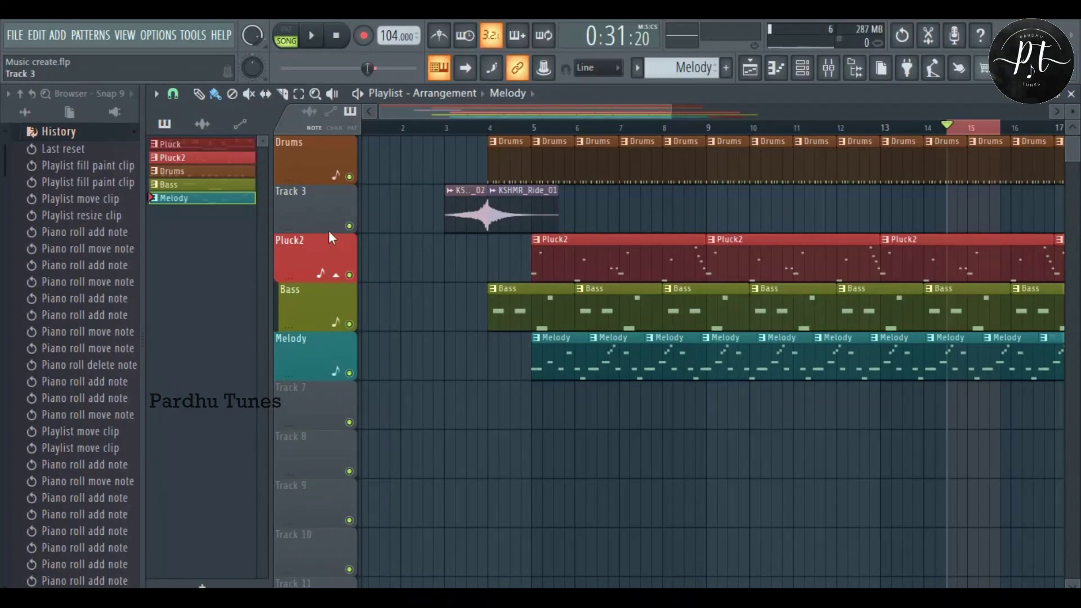
right_click(323, 191)
left_click(361, 476)
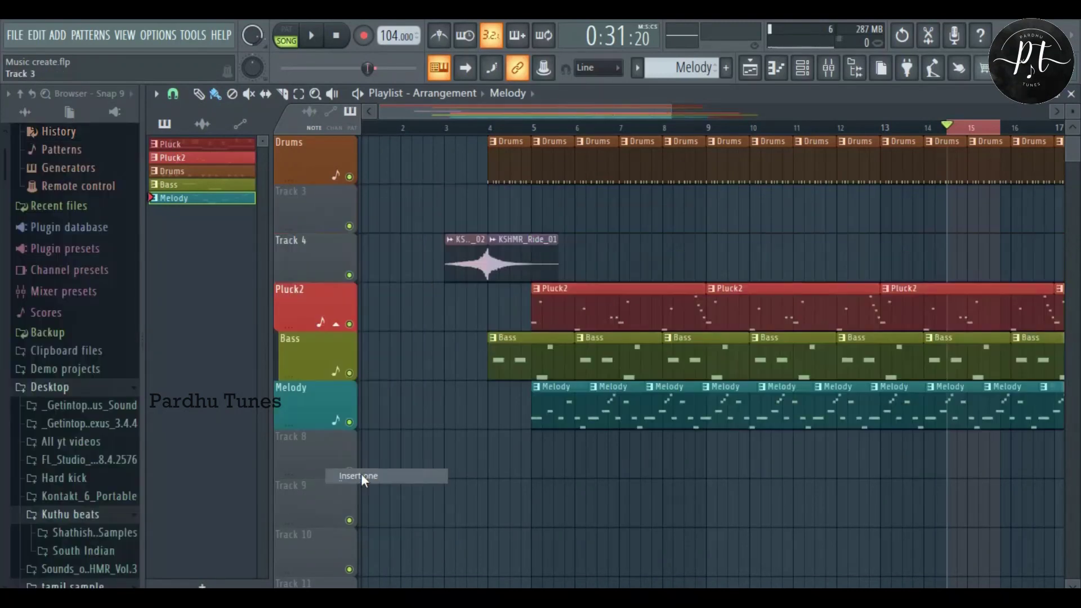
right_click(346, 211)
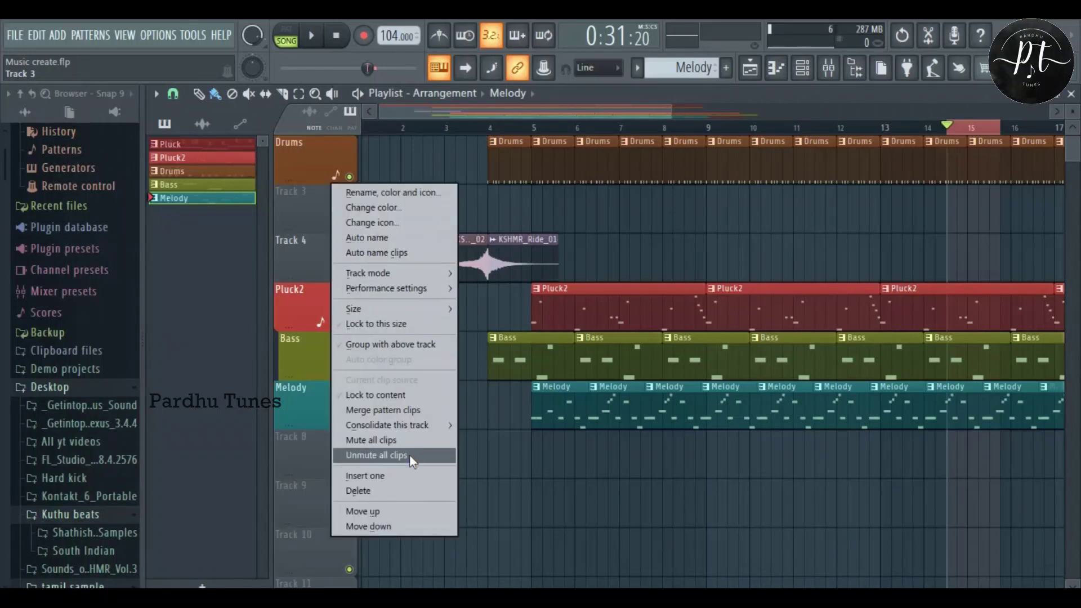
left_click(380, 491)
left_click(612, 360)
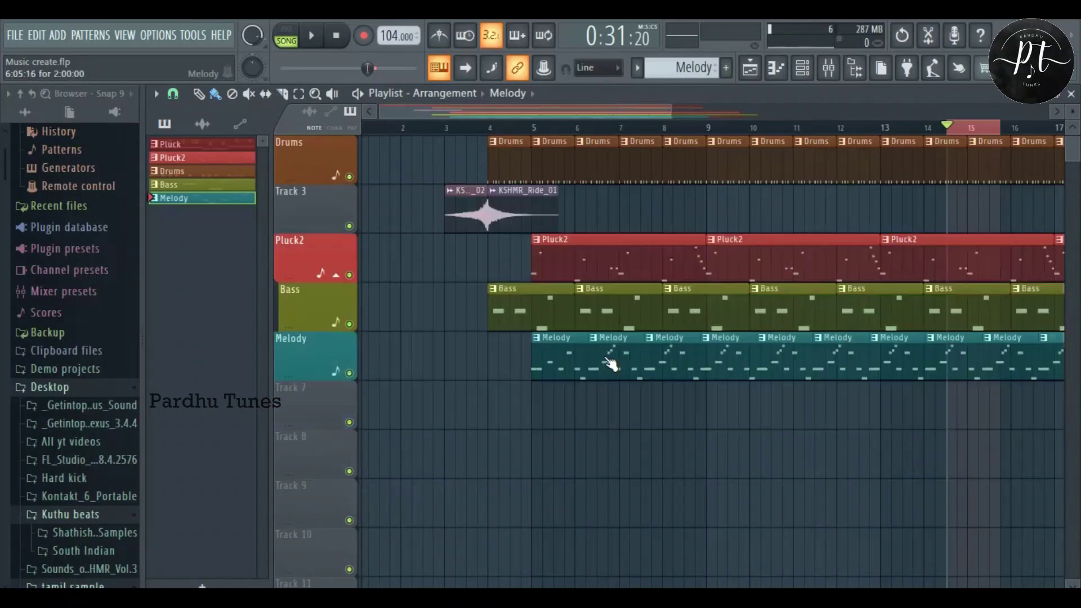
scroll(467, 322, "up", 1)
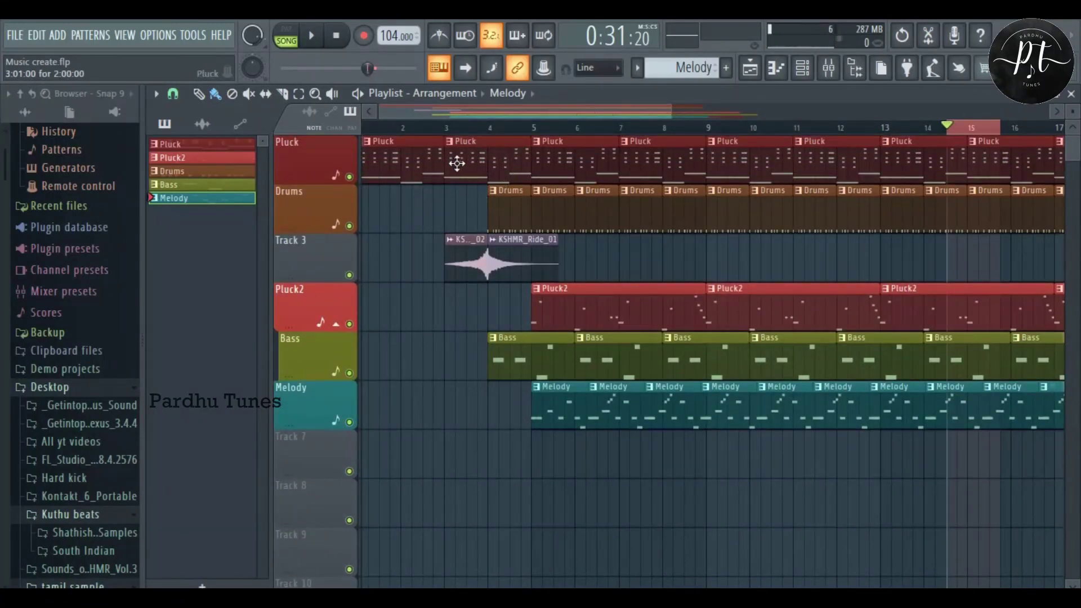
left_click(493, 191)
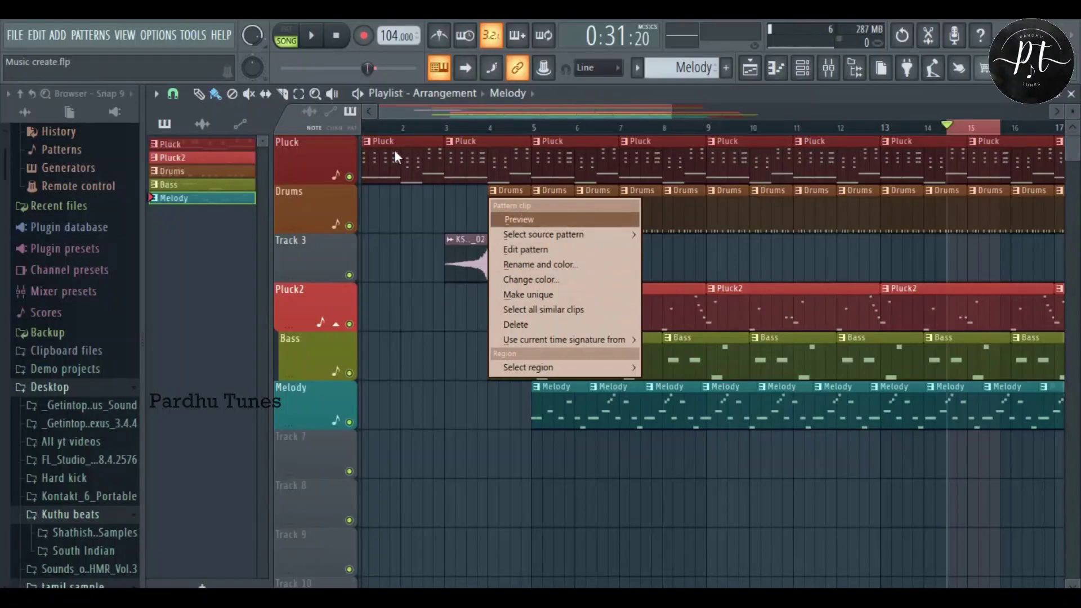
right_click(448, 243)
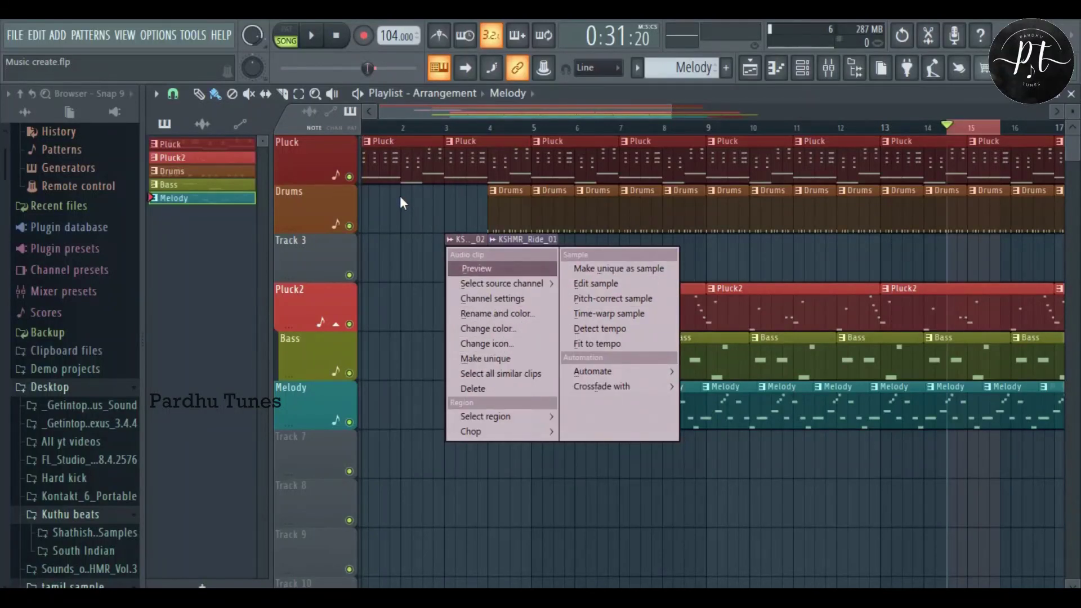
left_click(411, 213)
scroll(416, 216, "left", 1)
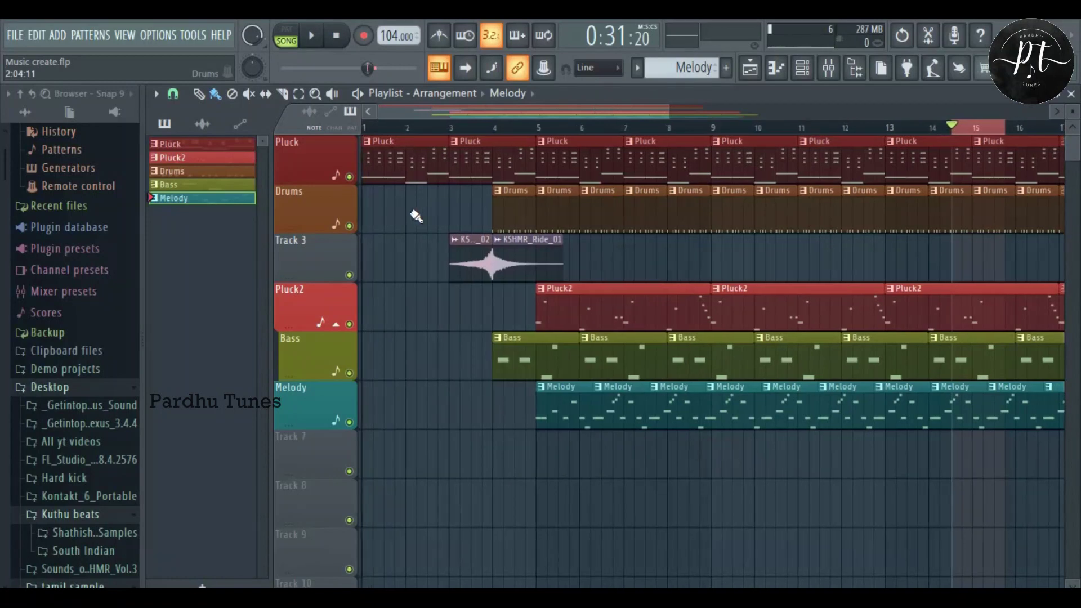